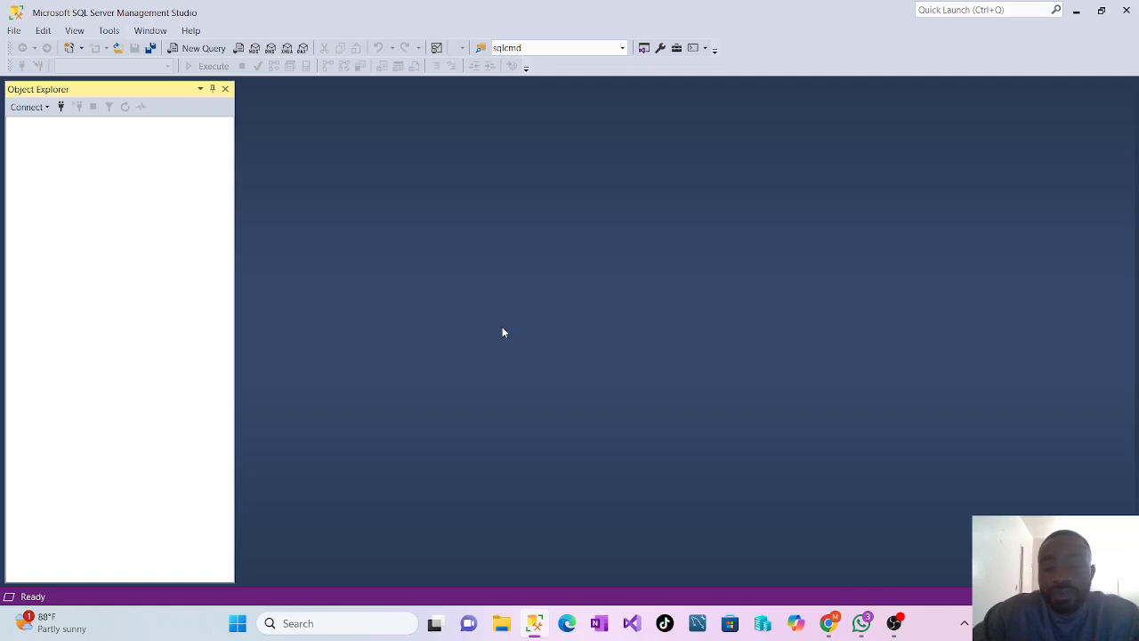
Connect Object Explorer to the PROD Database Engine instance using Windows Authentication
{"action": "left_click", "coordinate": [47, 107]}
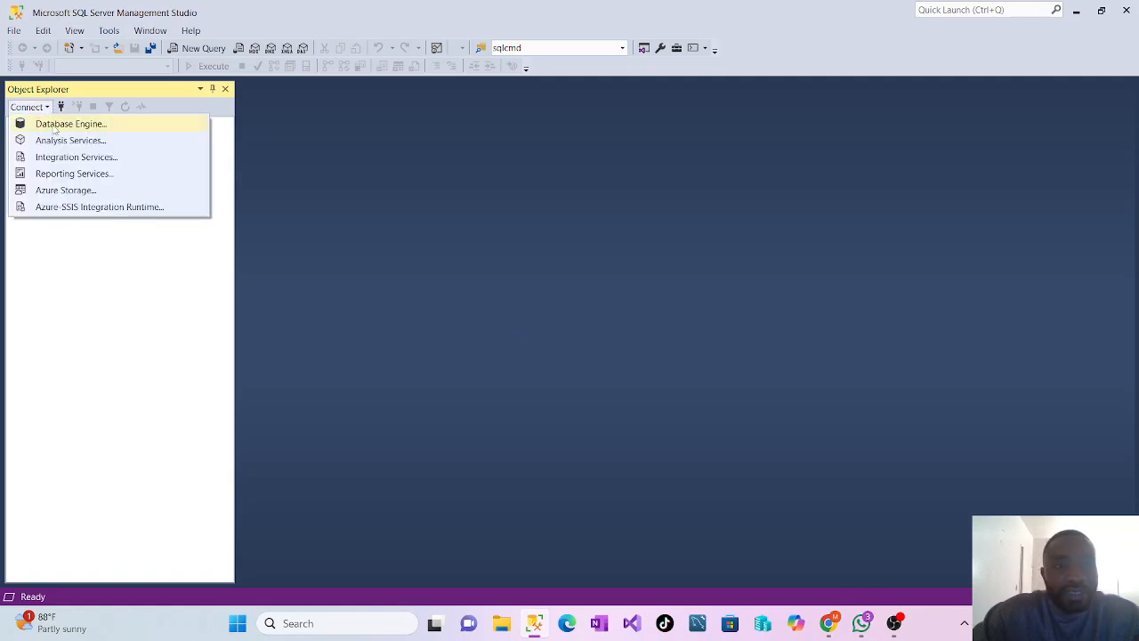
{"action": "left_click", "coordinate": [53, 128]}
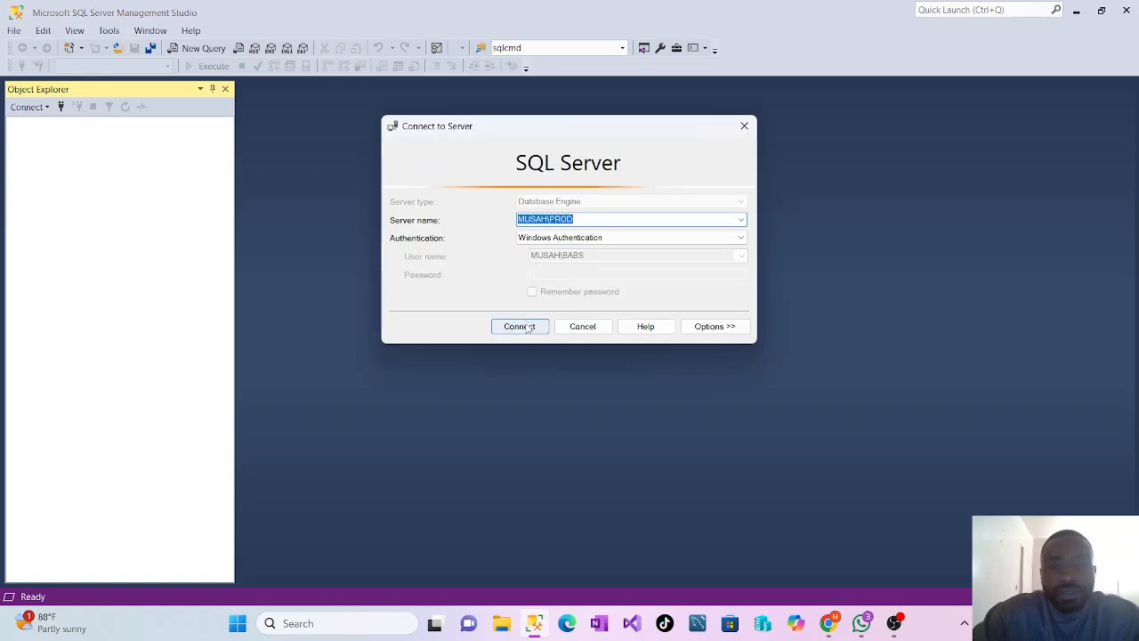
{"action": "left_click", "coordinate": [523, 328]}
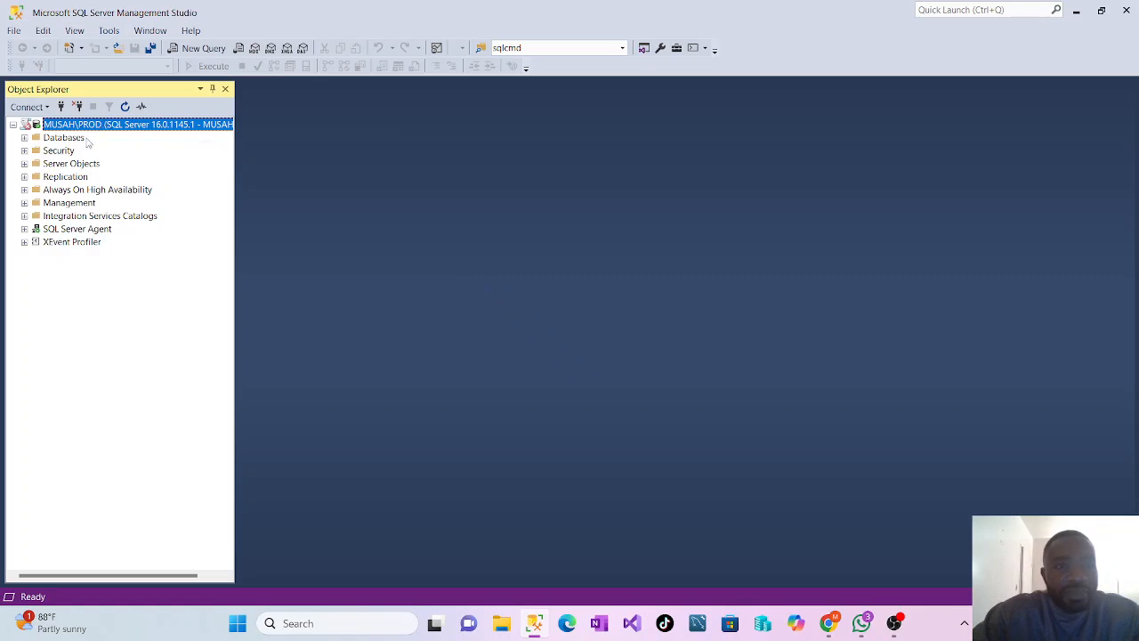
Run a vulnerability assessment scan on the DB123_temp database, saving the scan in the proposed Desktop folder New folder (3)
{"action": "left_click", "coordinate": [24, 138]}
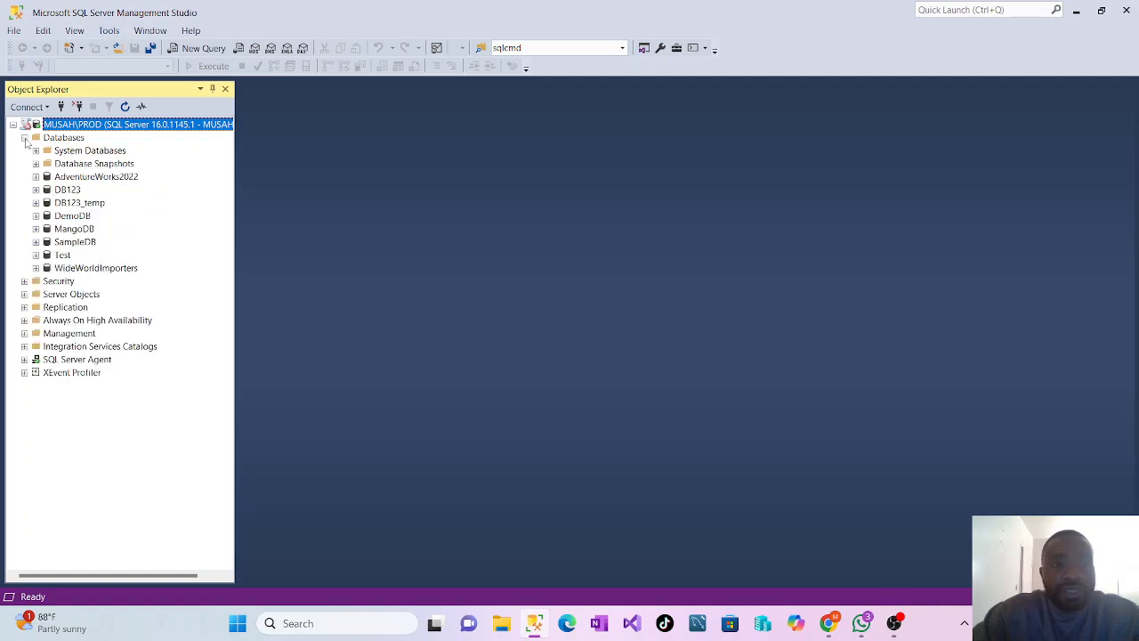
{"action": "right_click", "coordinate": [62, 204]}
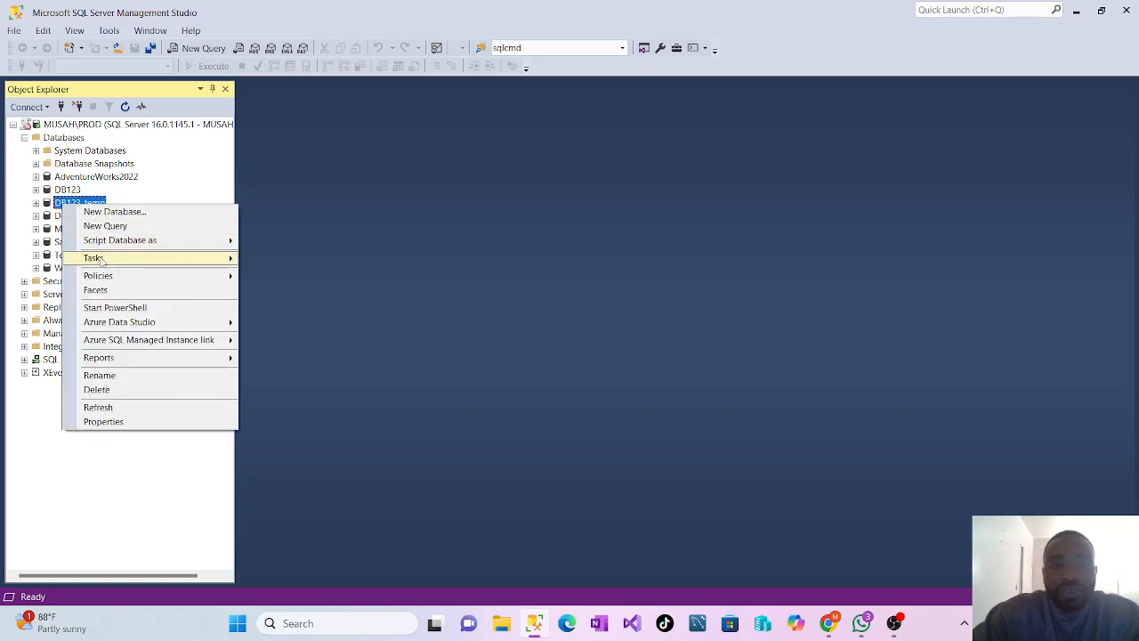
{"action": "mouse_move", "coordinate": [105, 259]}
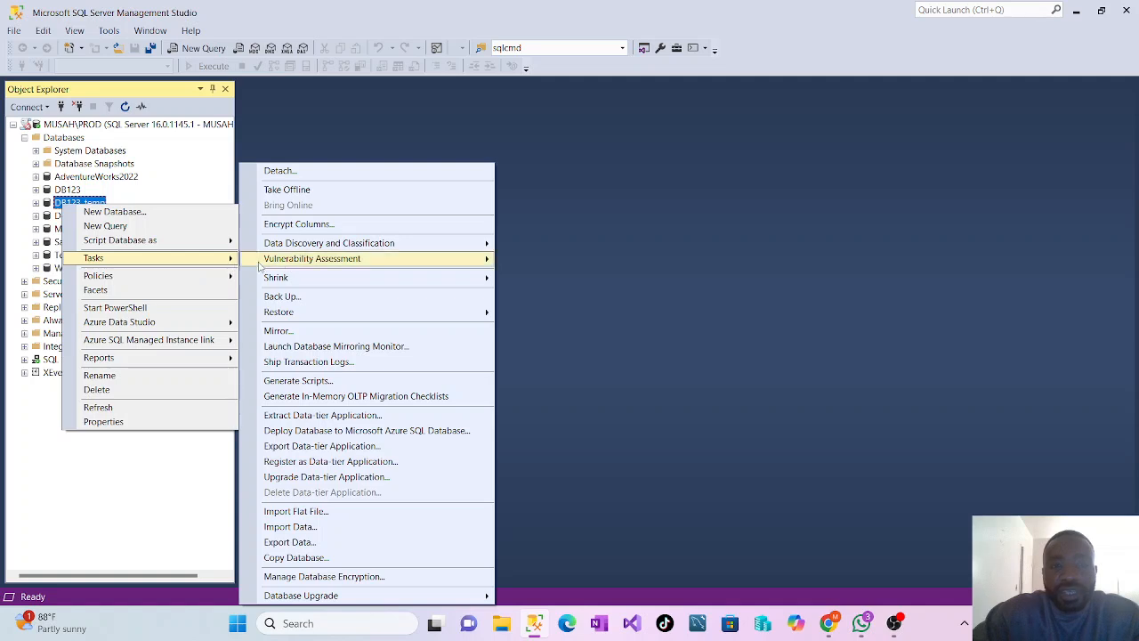
{"action": "mouse_move", "coordinate": [294, 263]}
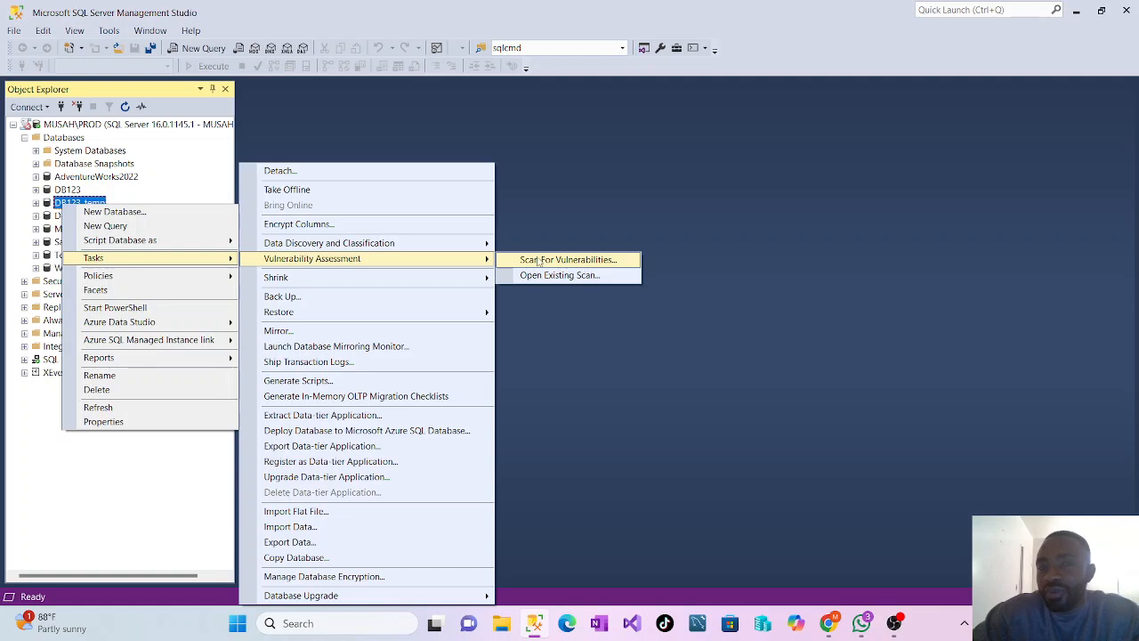
{"action": "left_click", "coordinate": [565, 263]}
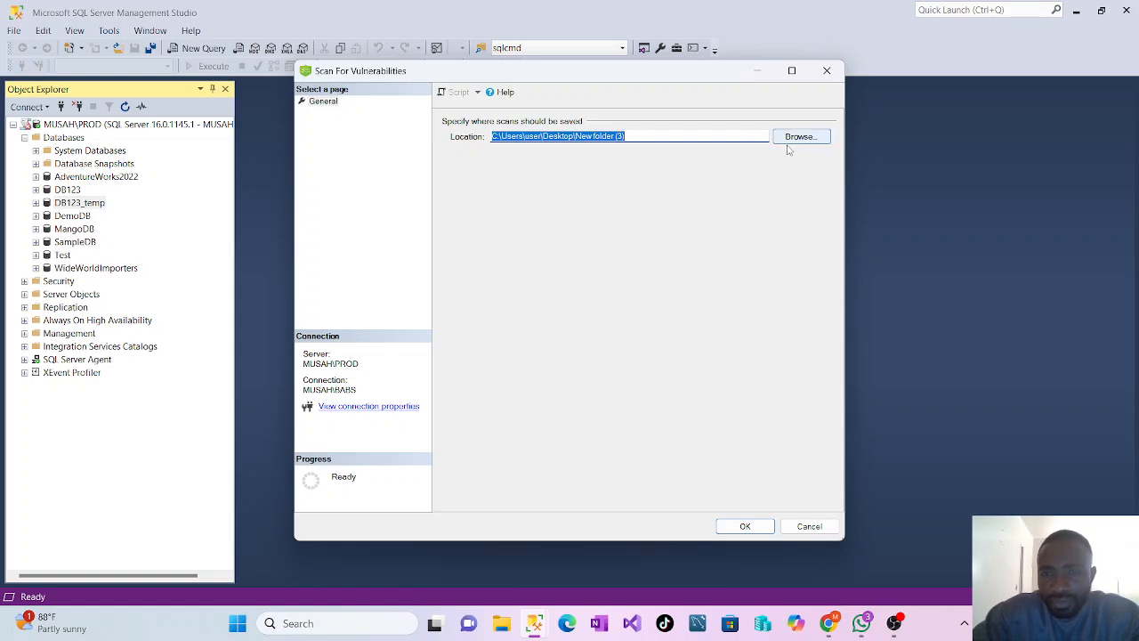
{"action": "left_click", "coordinate": [744, 526]}
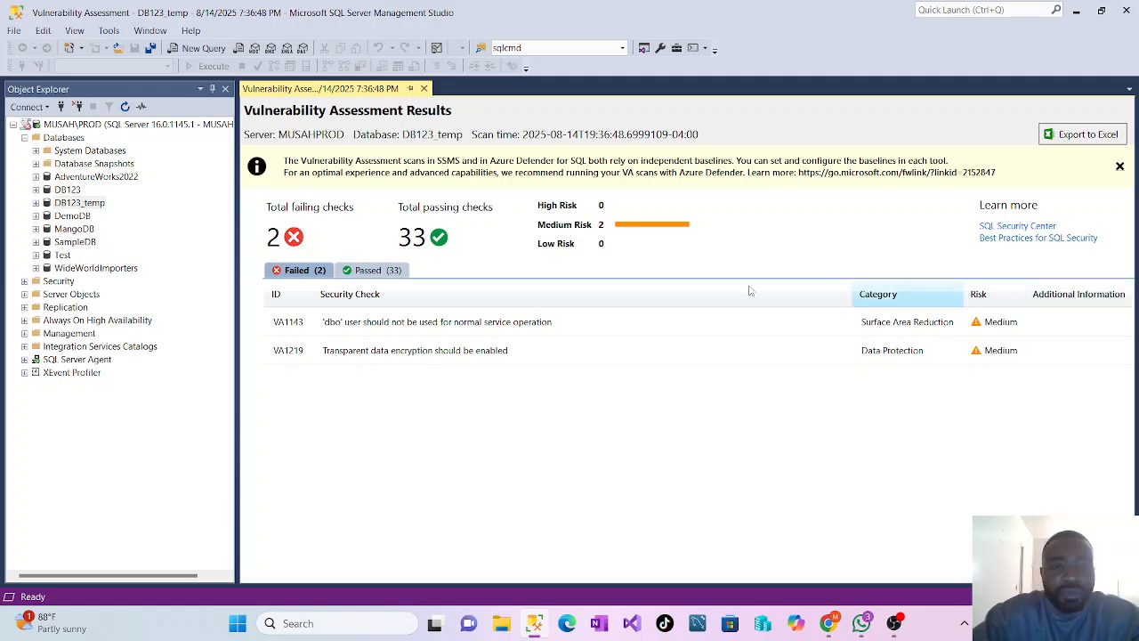
Examine the details of failed check VA1143 on the 'dbo' user, from its description and impact through to the remediation
{"action": "left_click", "coordinate": [466, 327]}
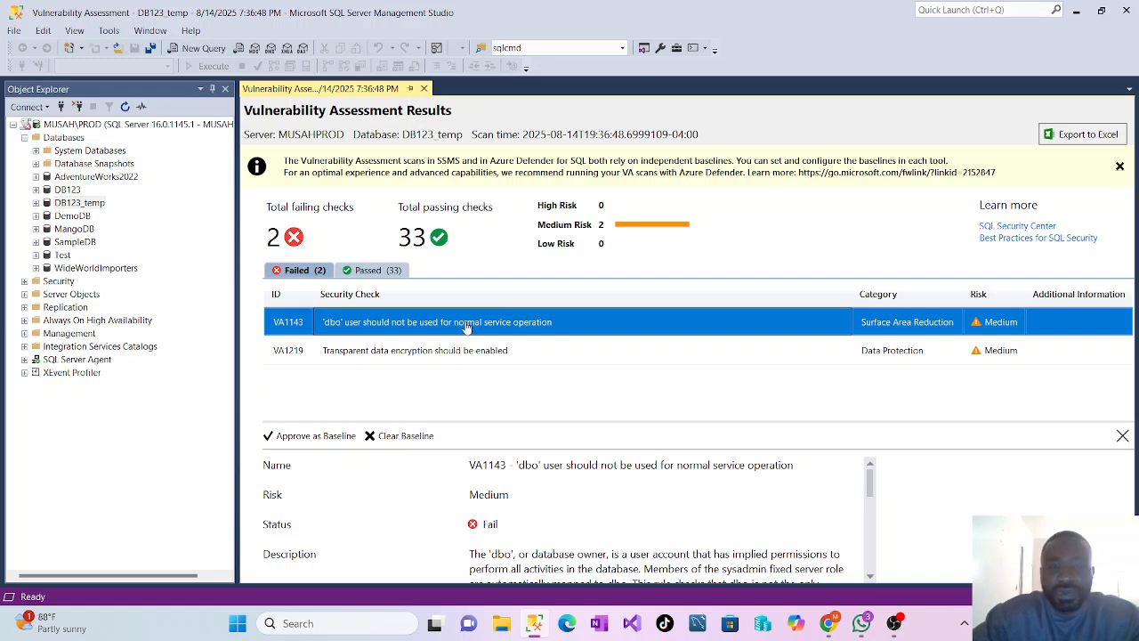
{"action": "scroll", "coordinate": [565, 488], "scroll_direction": "down", "scroll_amount": 1}
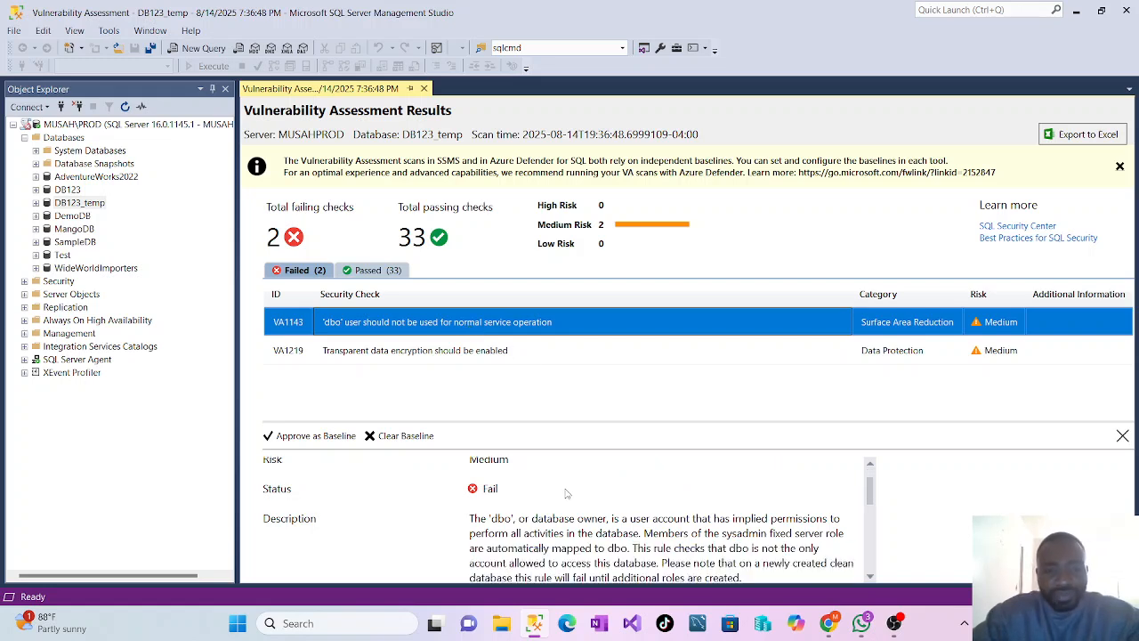
{"action": "scroll", "coordinate": [565, 489], "scroll_direction": "up", "scroll_amount": 1}
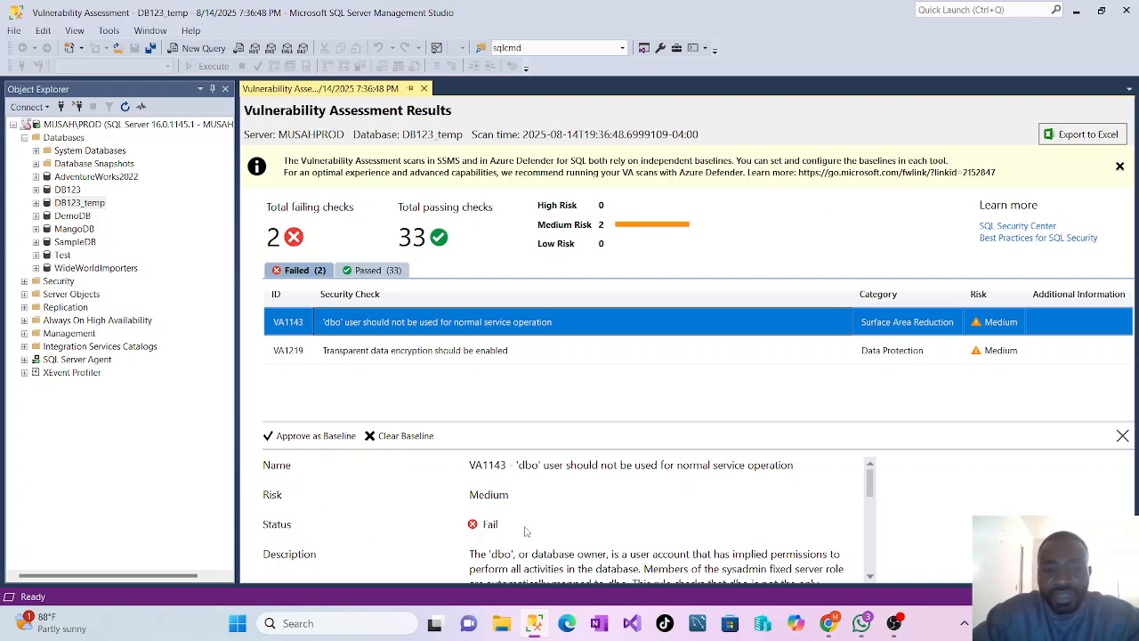
{"action": "scroll", "coordinate": [523, 531], "scroll_direction": "down", "scroll_amount": 1}
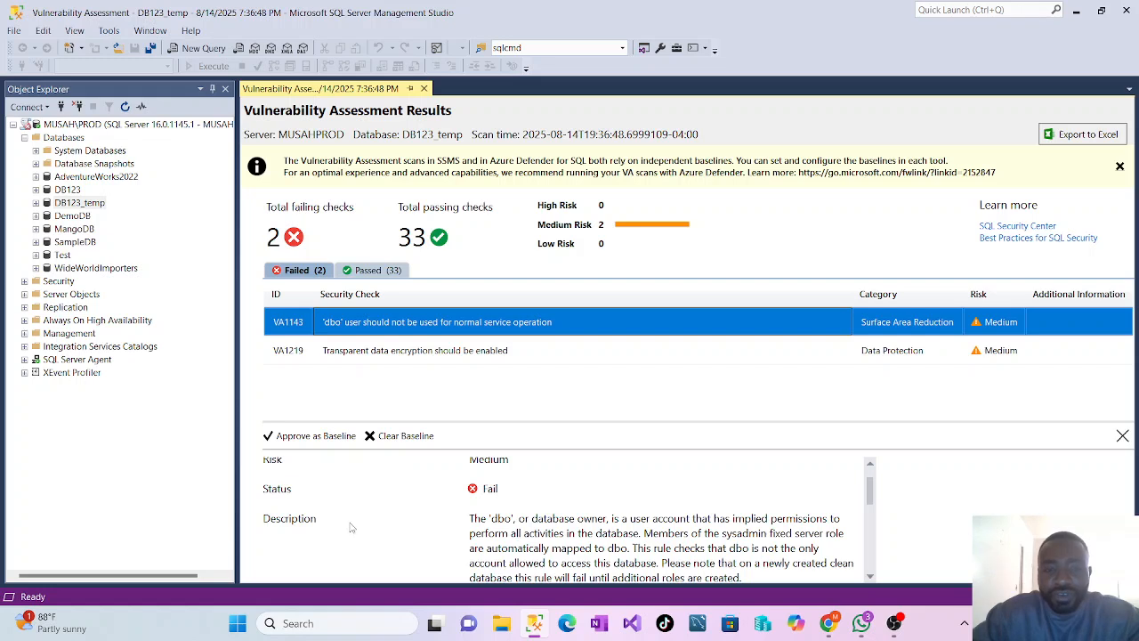
{"action": "scroll", "coordinate": [715, 532], "scroll_direction": "down", "scroll_amount": 1}
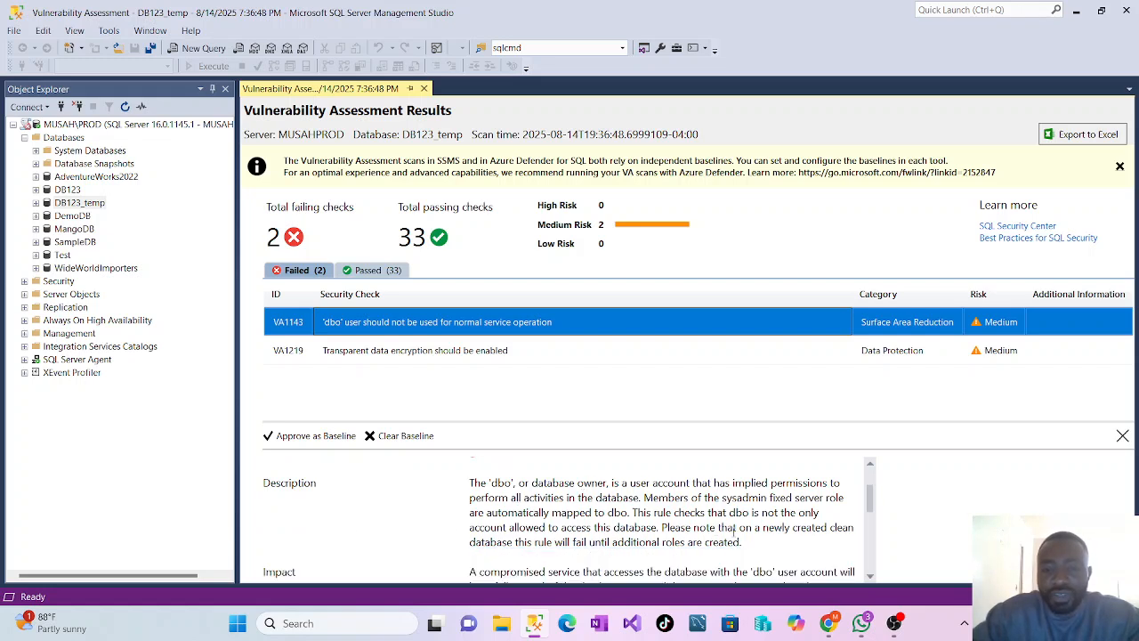
{"action": "scroll", "coordinate": [734, 532], "scroll_direction": "down", "scroll_amount": 1}
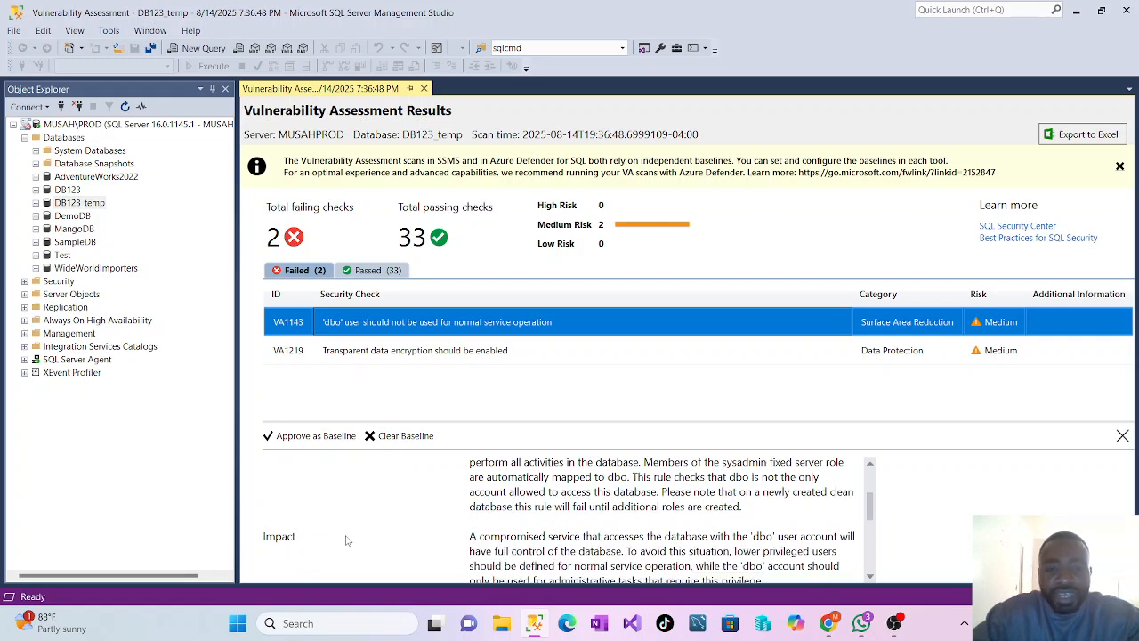
{"action": "scroll", "coordinate": [644, 551], "scroll_direction": "down", "scroll_amount": 1}
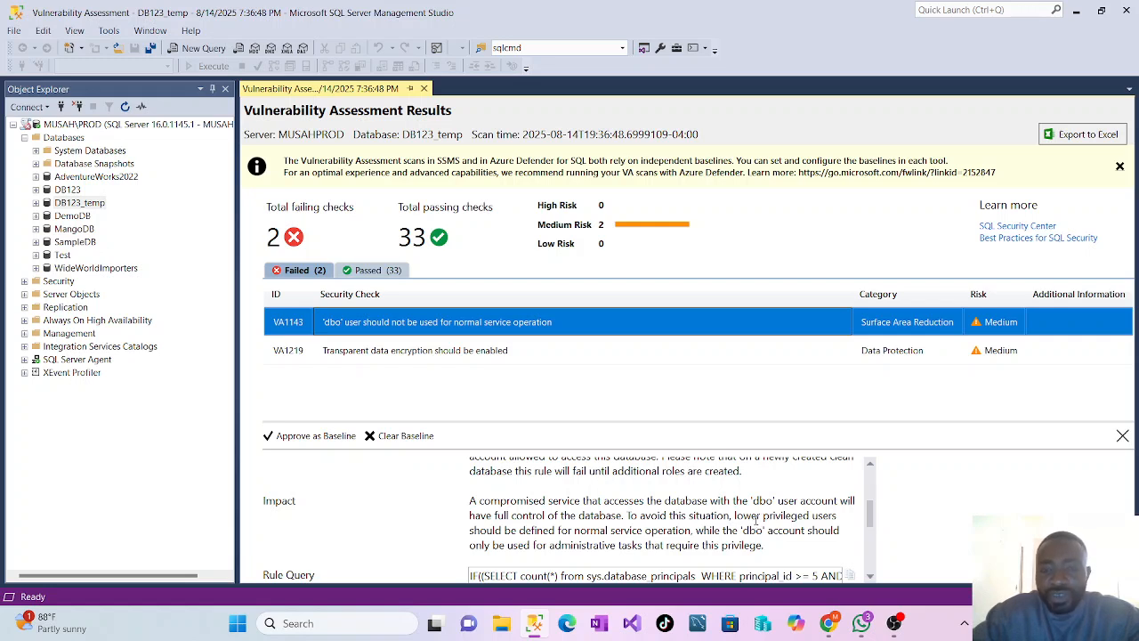
{"action": "scroll", "coordinate": [757, 521], "scroll_direction": "down", "scroll_amount": 1}
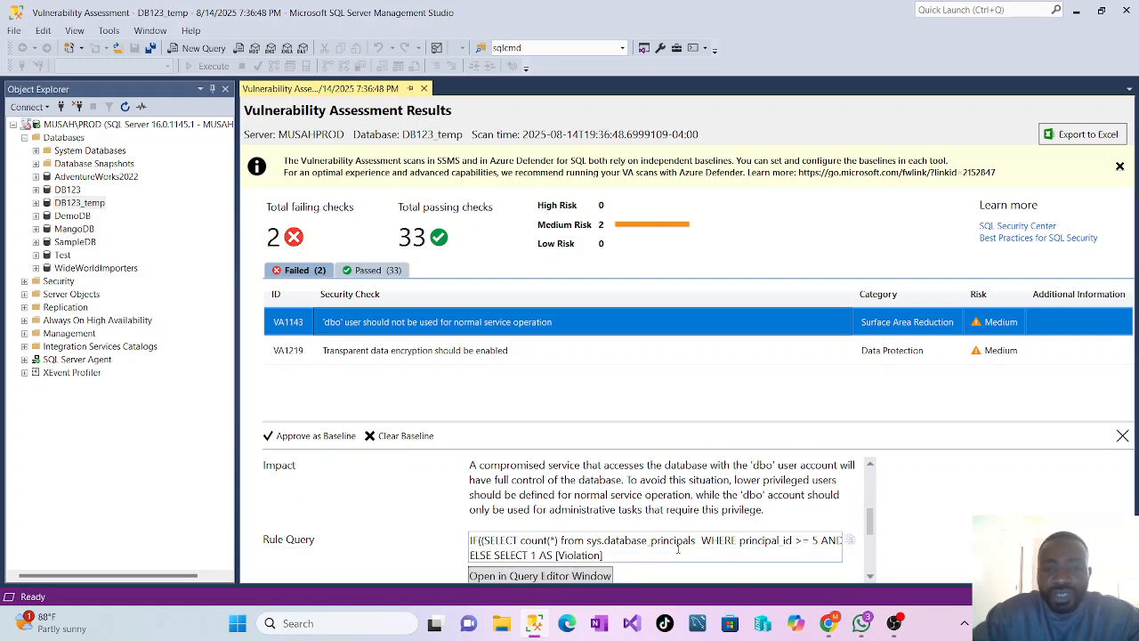
{"action": "scroll", "coordinate": [679, 552], "scroll_direction": "down", "scroll_amount": 1}
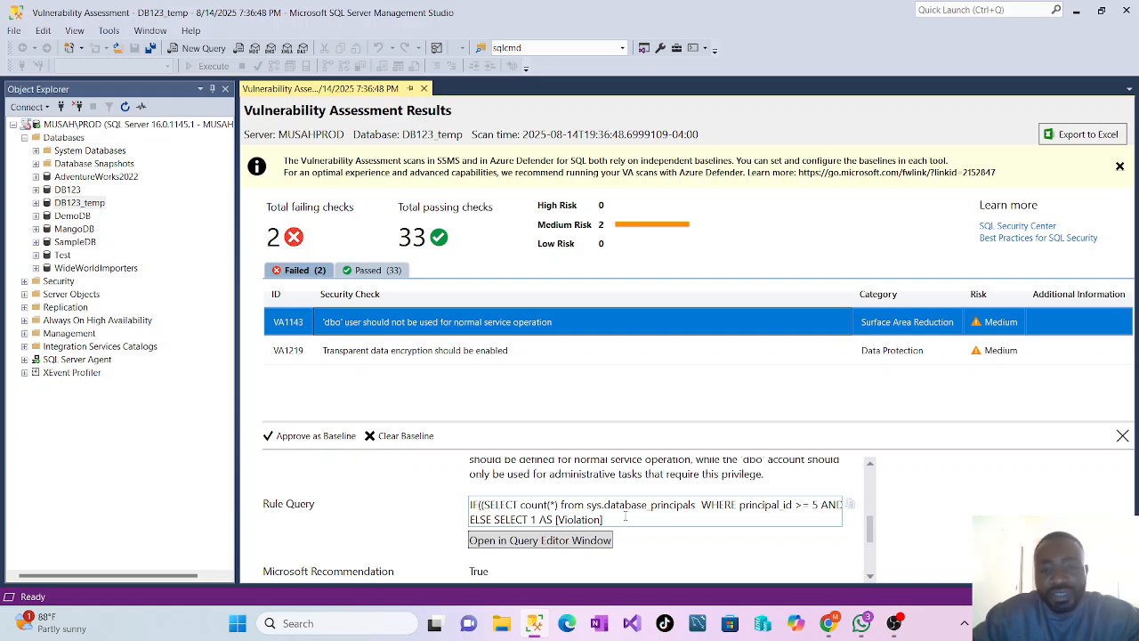
{"action": "scroll", "coordinate": [625, 517], "scroll_direction": "down", "scroll_amount": 2}
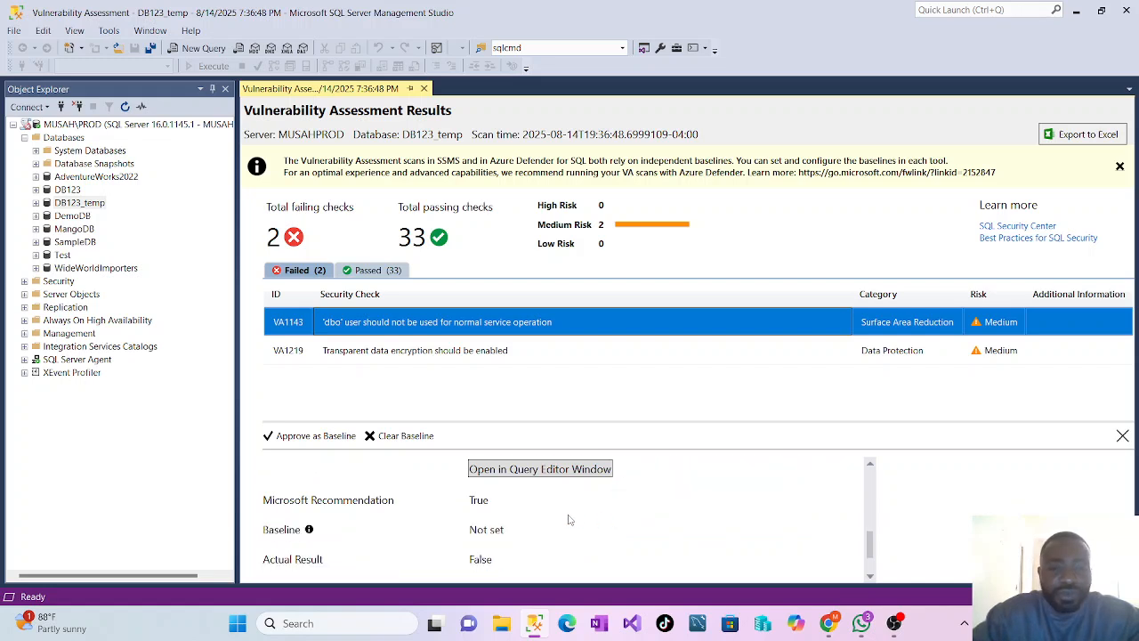
{"action": "scroll", "coordinate": [525, 514], "scroll_direction": "down", "scroll_amount": 1}
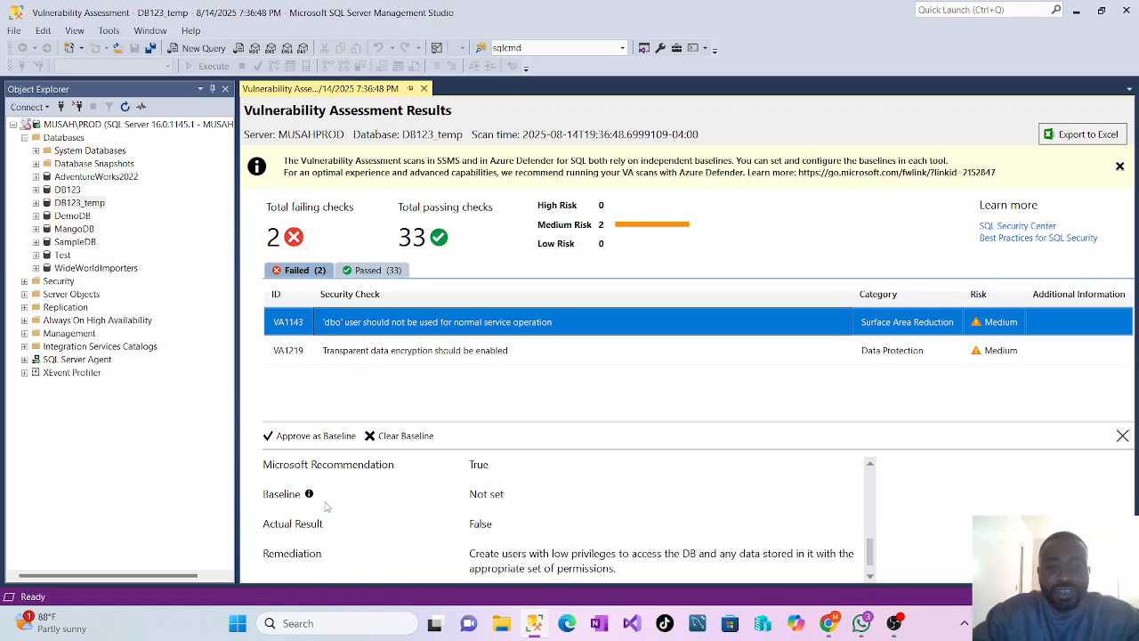
{"action": "scroll", "coordinate": [514, 522], "scroll_direction": "down", "scroll_amount": 1}
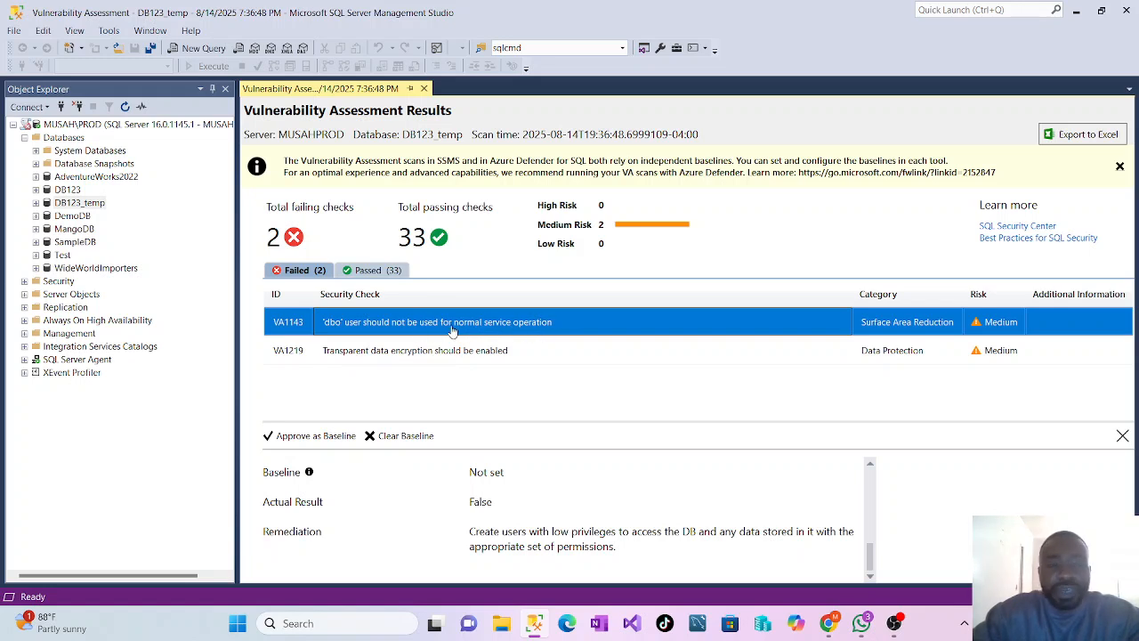
Inspect the existing users under the DB123_temp database's security settings, and collapse the database again
{"action": "left_click", "coordinate": [36, 203]}
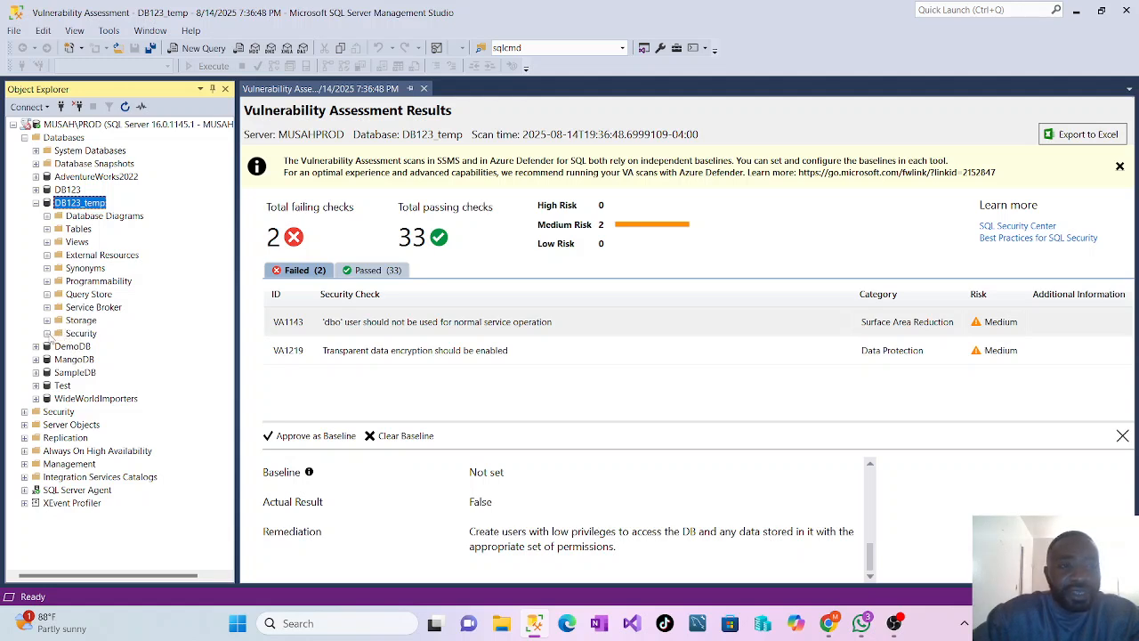
{"action": "left_click", "coordinate": [47, 333]}
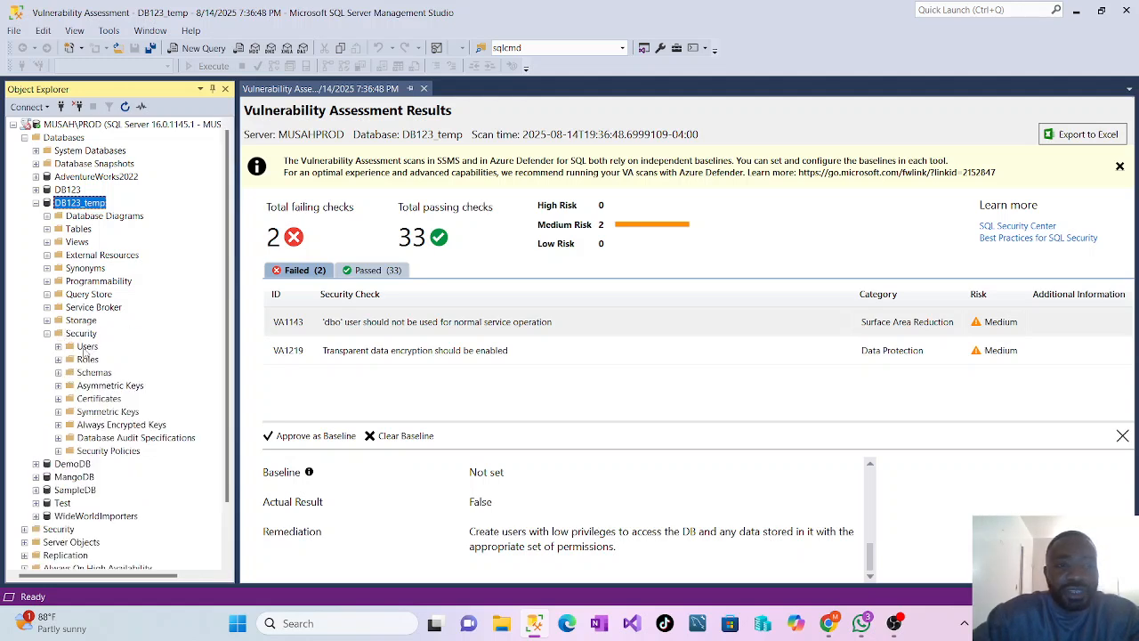
{"action": "right_click", "coordinate": [86, 347]}
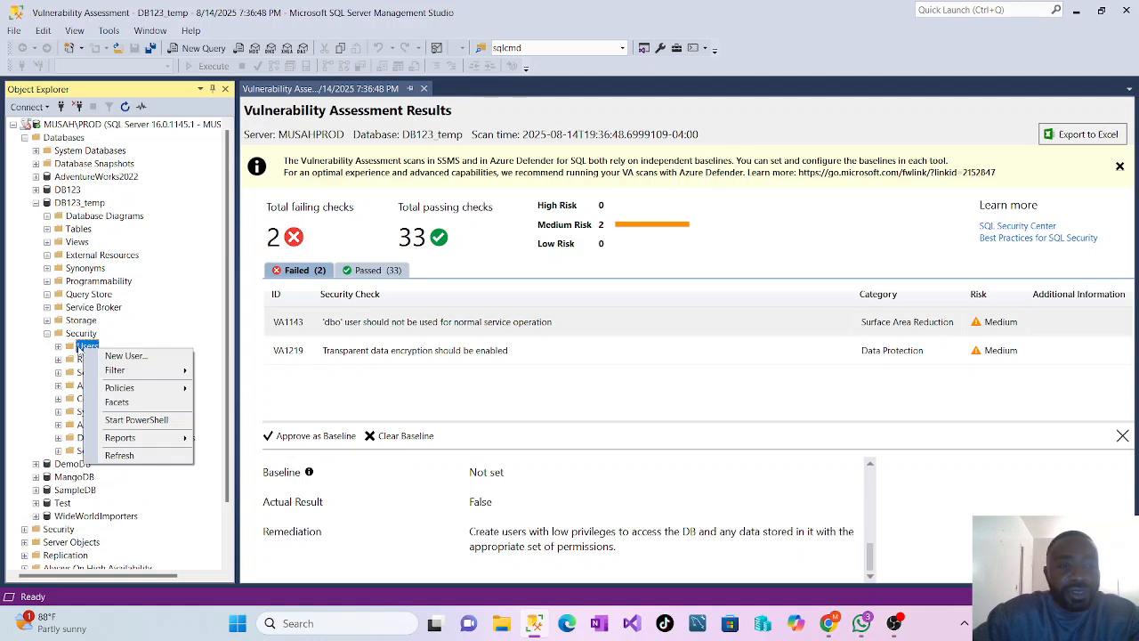
{"action": "double_click", "coordinate": [78, 350]}
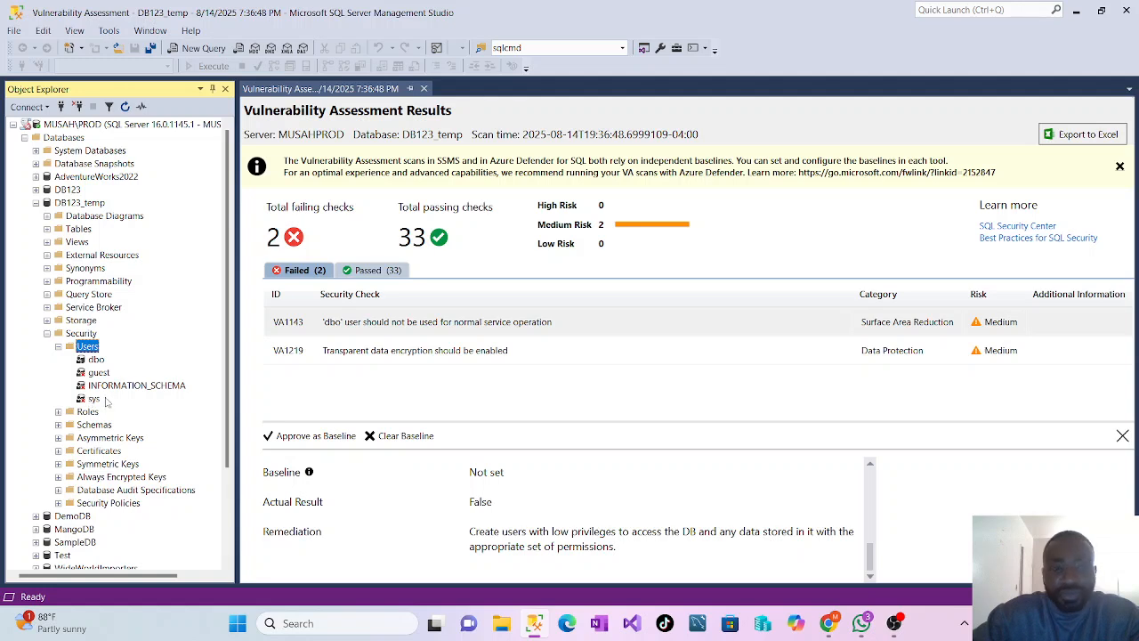
{"action": "left_click", "coordinate": [59, 346]}
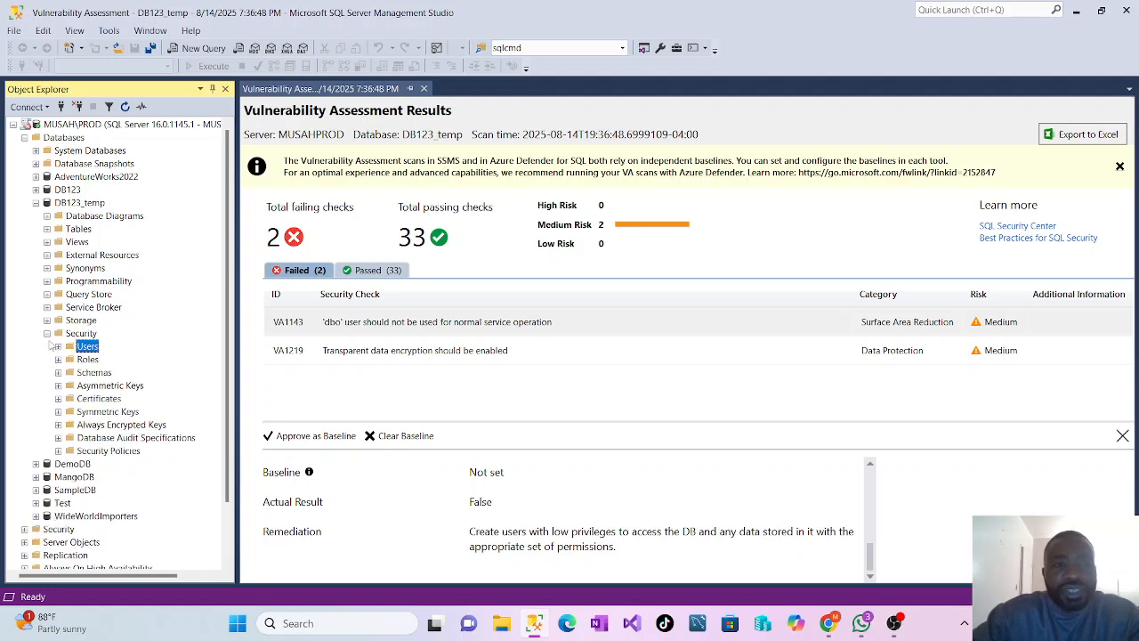
{"action": "left_click", "coordinate": [47, 333]}
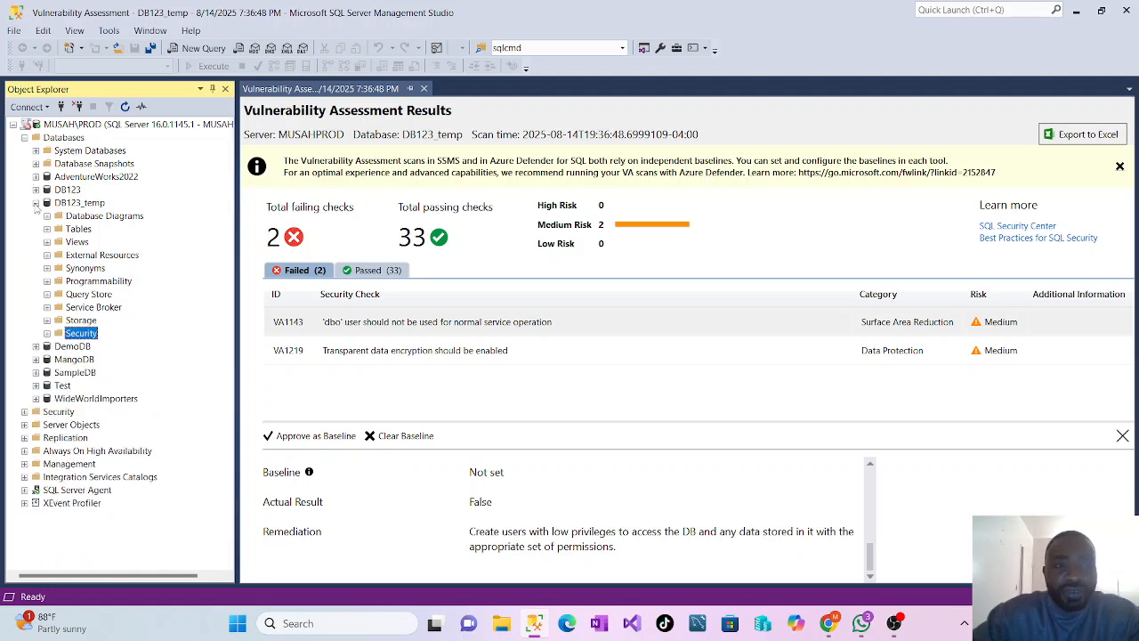
{"action": "left_click", "coordinate": [35, 203]}
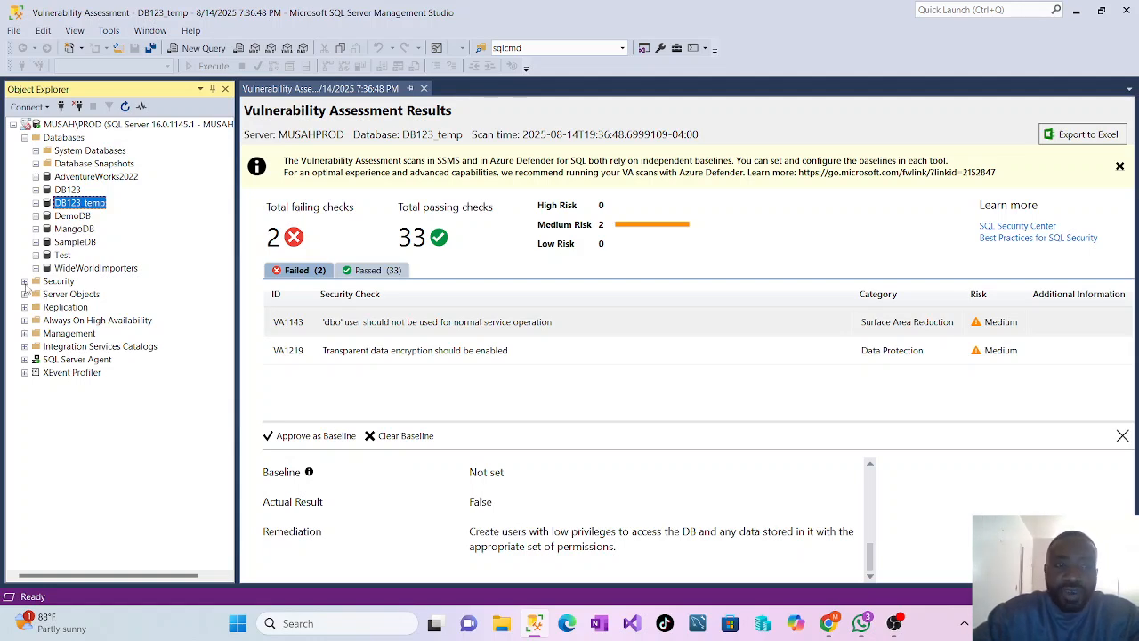
Start a new login in the server-level Security folder and enter the person's first name as its login name
{"action": "left_click", "coordinate": [24, 281]}
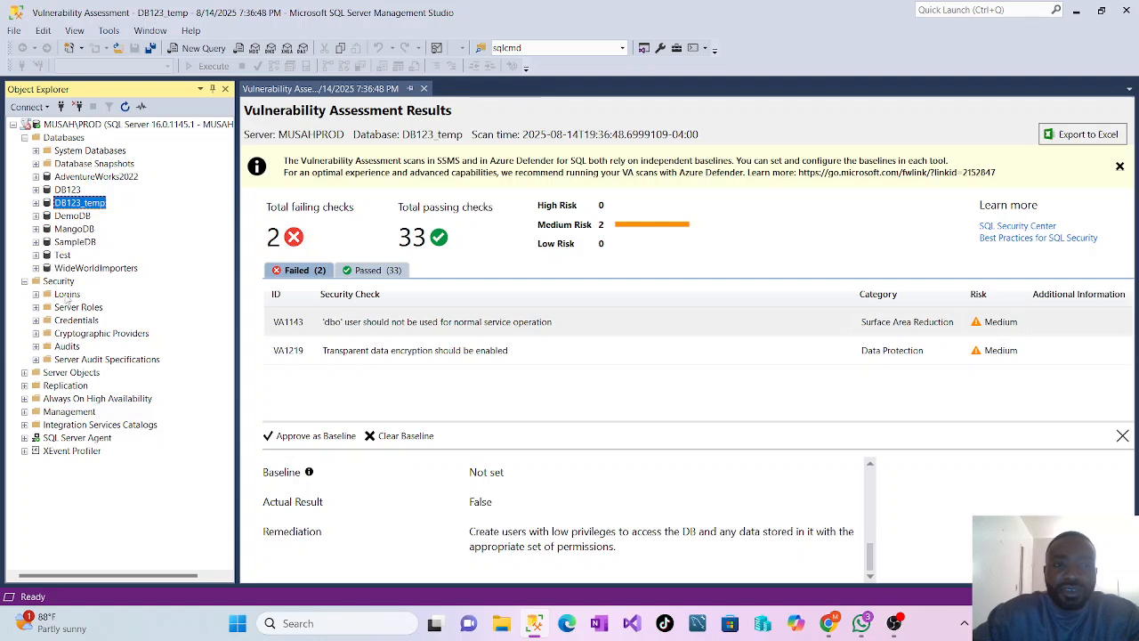
{"action": "right_click", "coordinate": [68, 301]}
{"action": "left_click", "coordinate": [98, 303]}
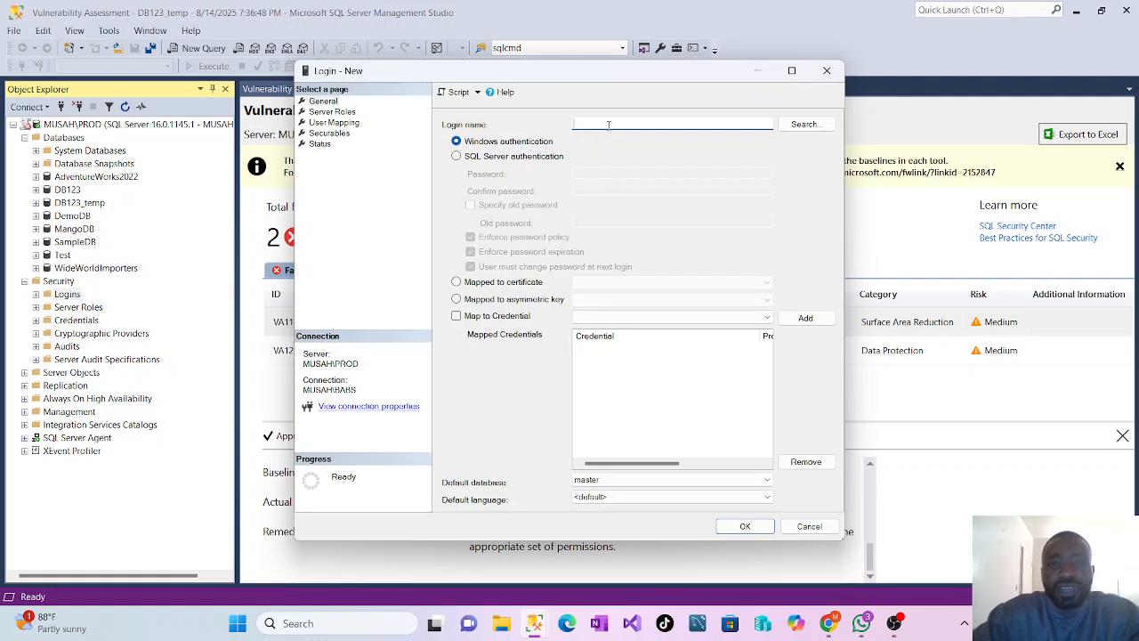
{"action": "type", "text": "Mary"}
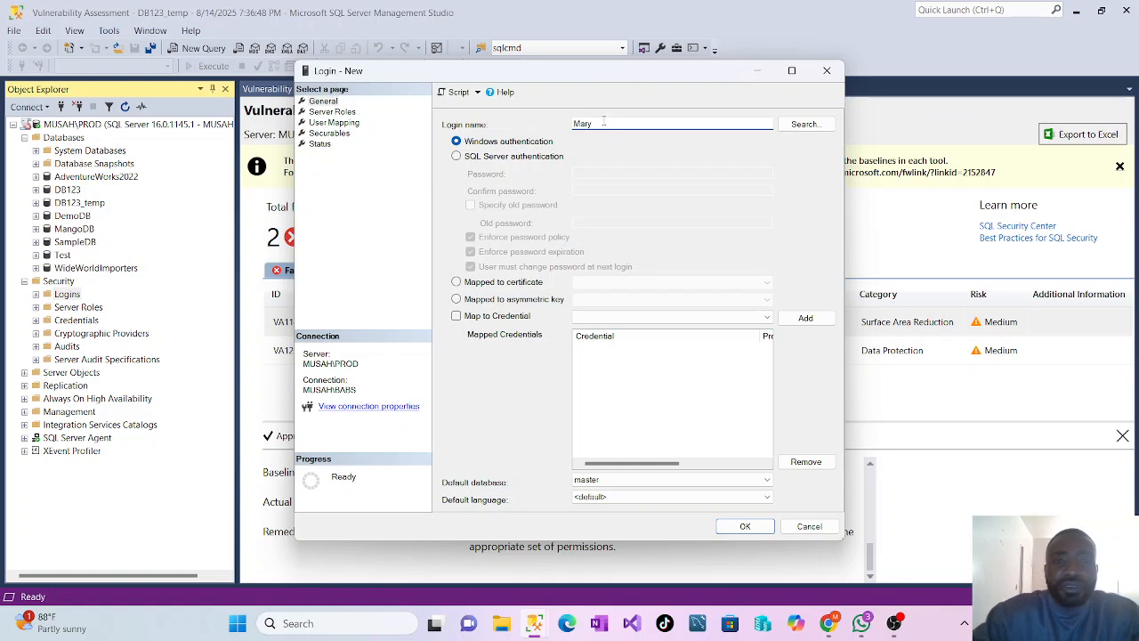
Set the new login to SQL Server authentication, and enter and confirm its password
{"action": "left_click", "coordinate": [456, 158]}
{"action": "left_click", "coordinate": [612, 171]}
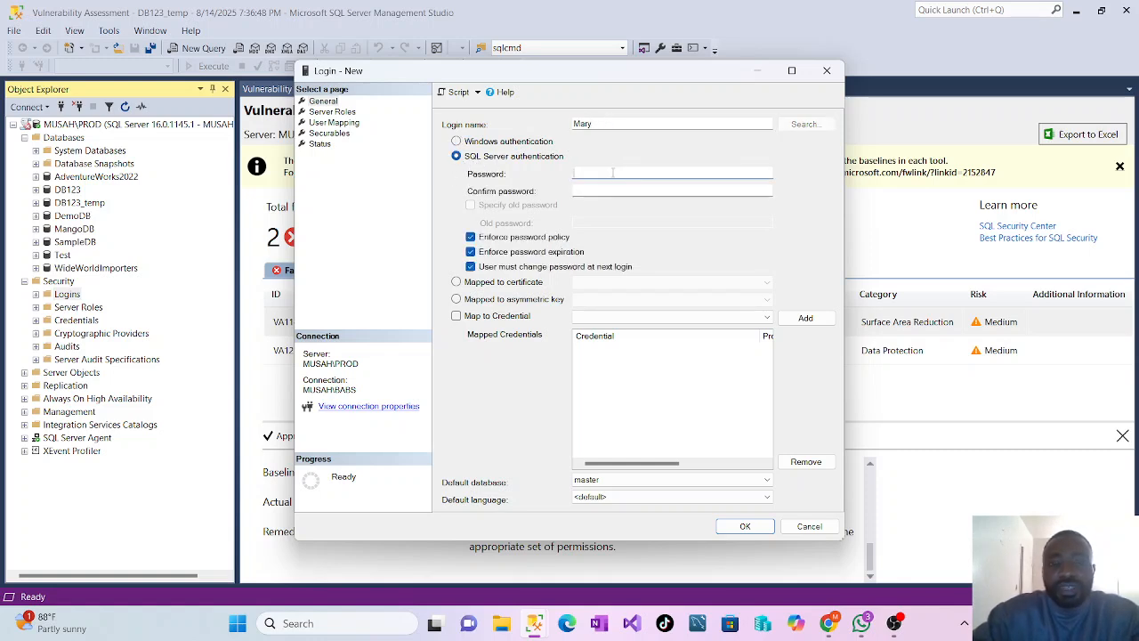
{"action": "type", "text": "P•••"}
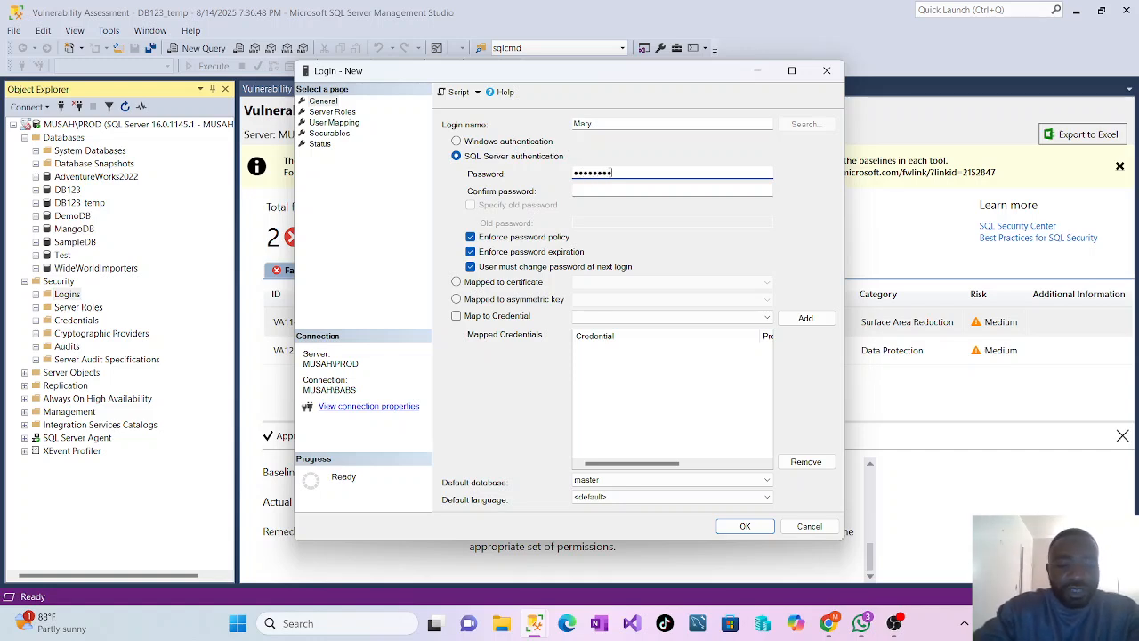
{"action": "key", "text": "Tab"}
{"action": "type", "text": "•"}
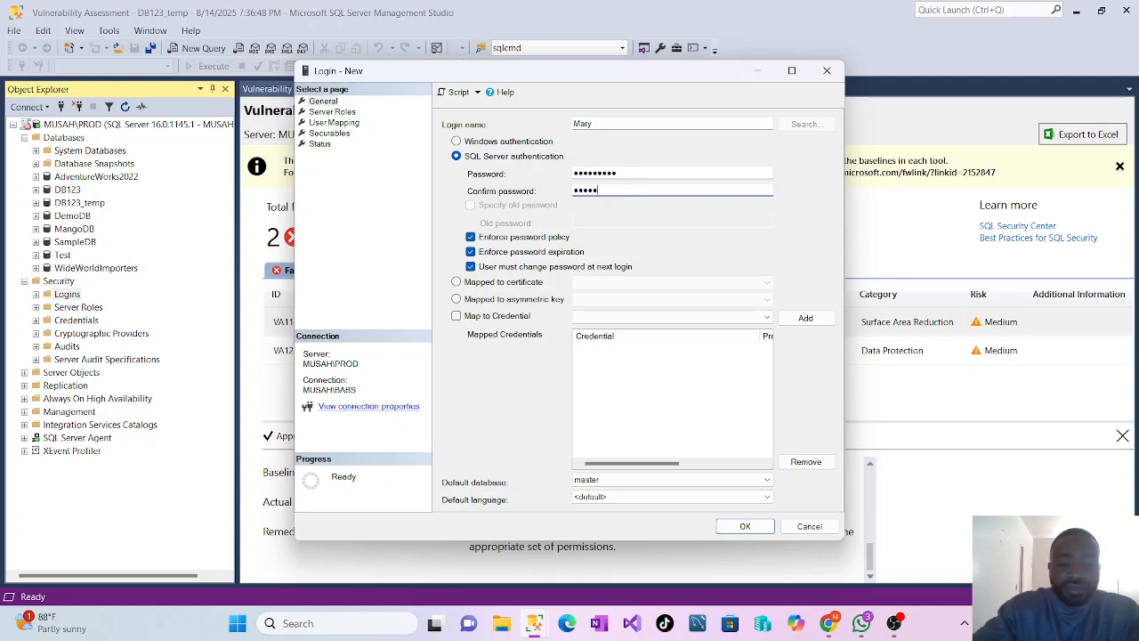
{"action": "type", "text": "••••••••"}
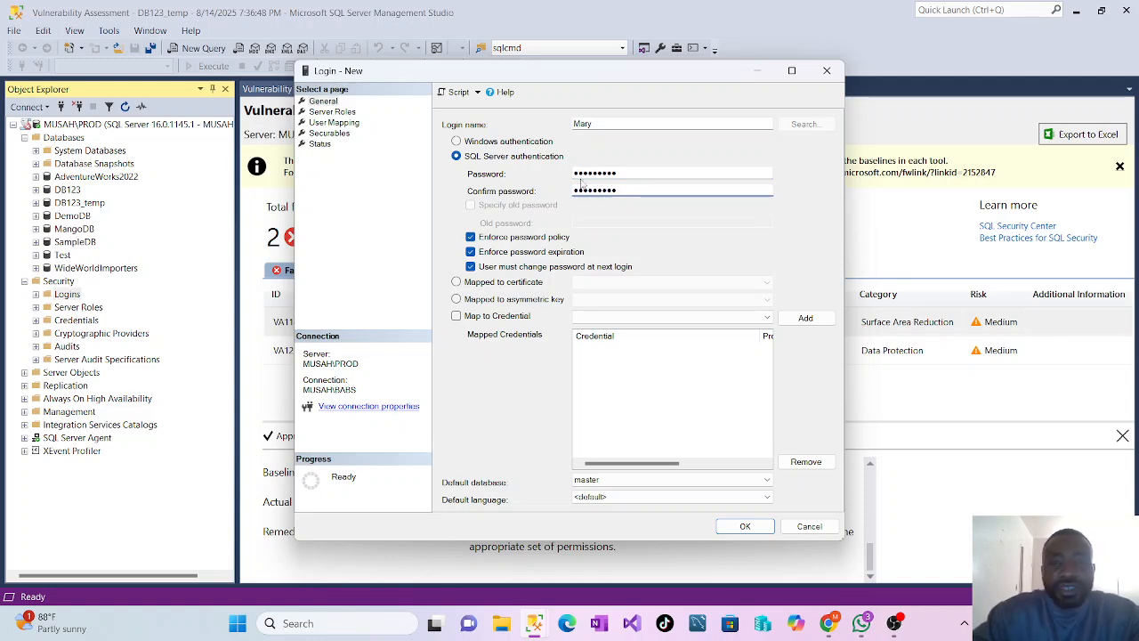
Turn off password policy enforcement for the new login, create it, and check that it is listed among the server's logins
{"action": "left_click", "coordinate": [470, 238]}
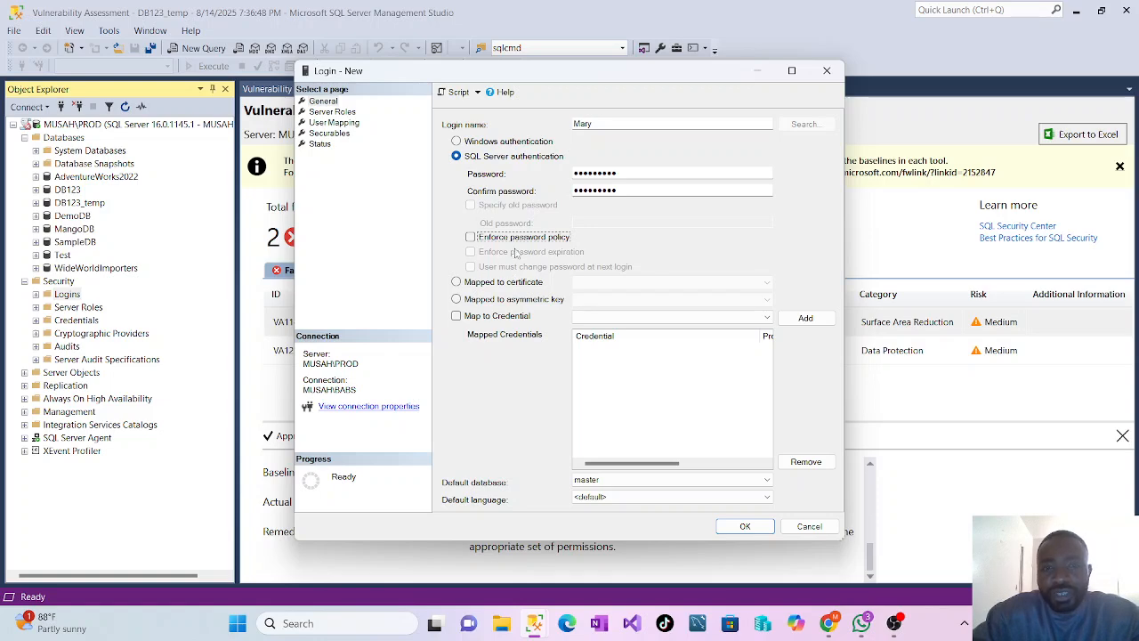
{"action": "left_click", "coordinate": [746, 527]}
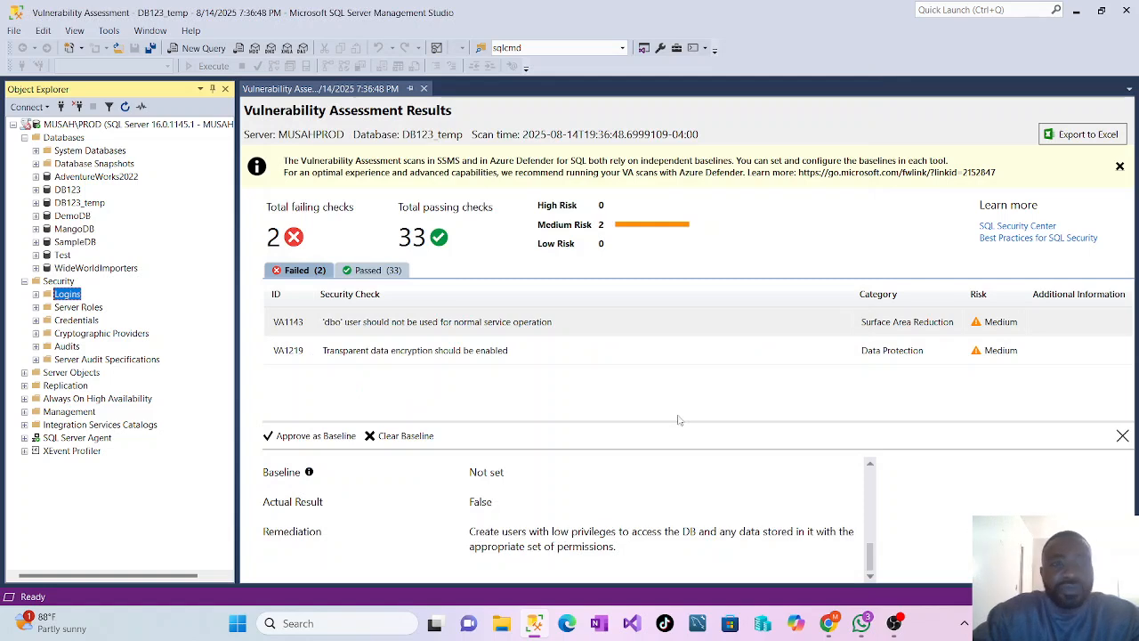
{"action": "left_click", "coordinate": [35, 294]}
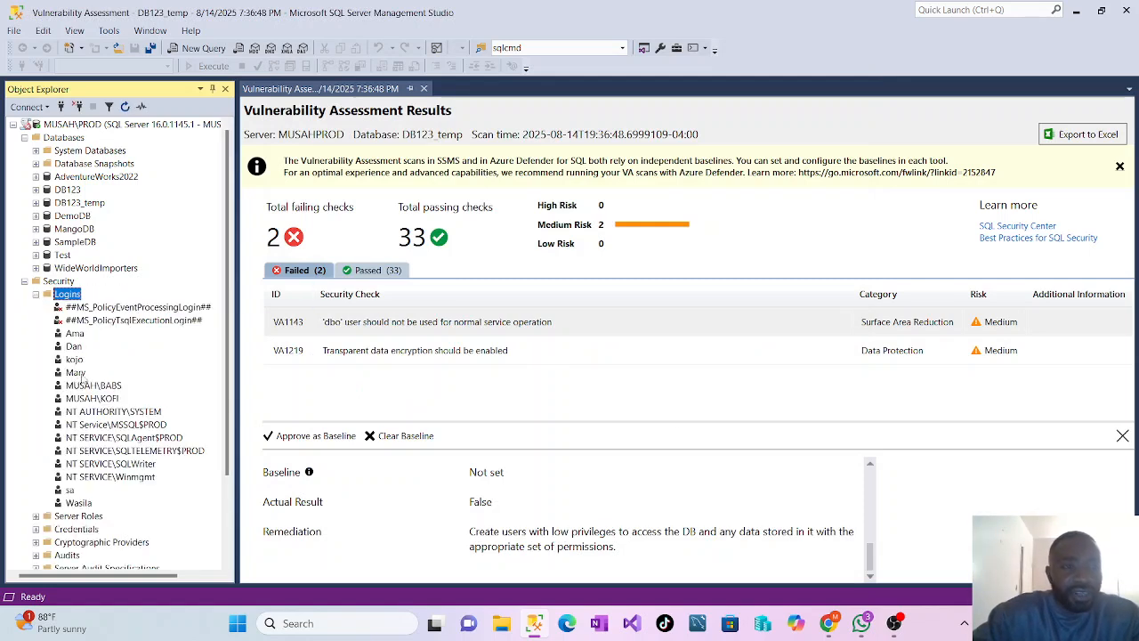
{"action": "left_click", "coordinate": [36, 294]}
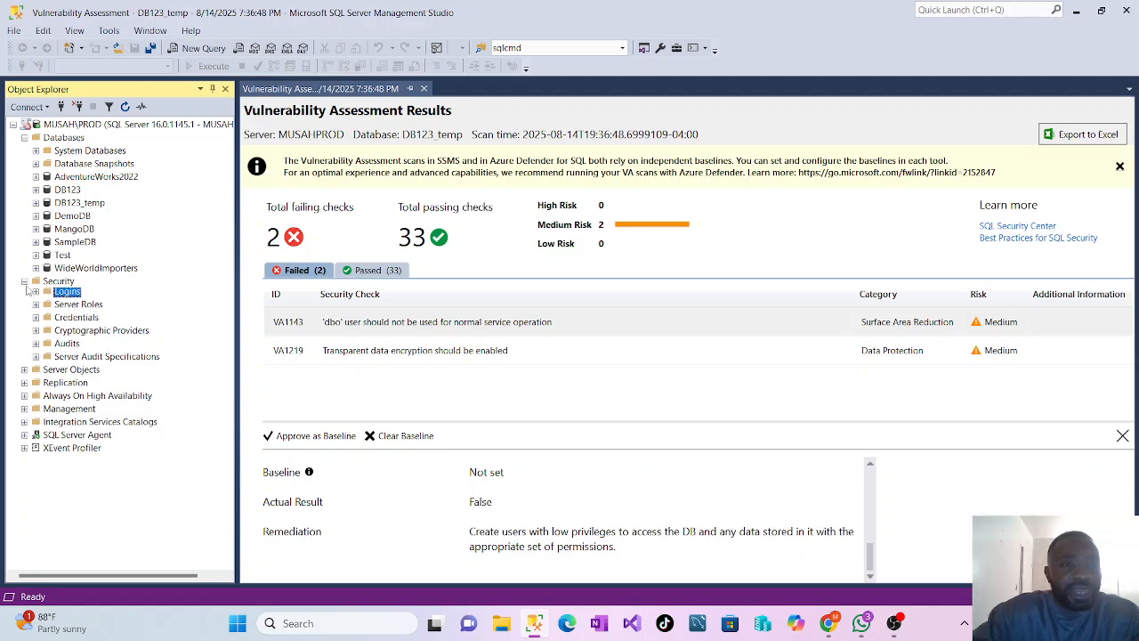
{"action": "left_click", "coordinate": [24, 281]}
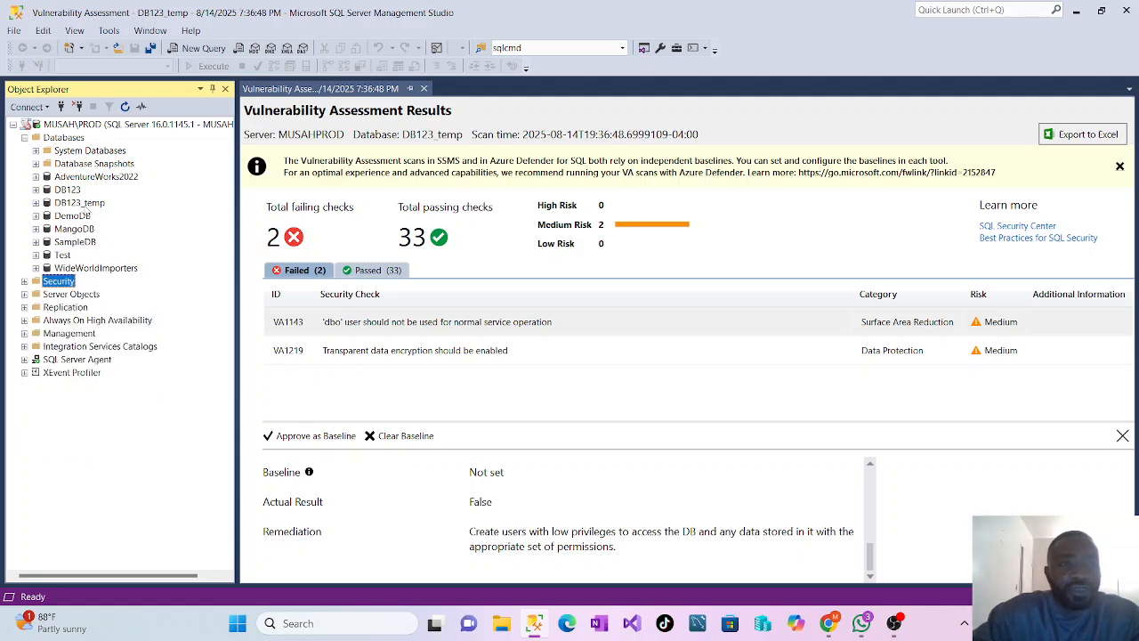
Start a new user under the DB123_temp database's security settings and enter the person's first name as its user name
{"action": "left_click", "coordinate": [36, 202]}
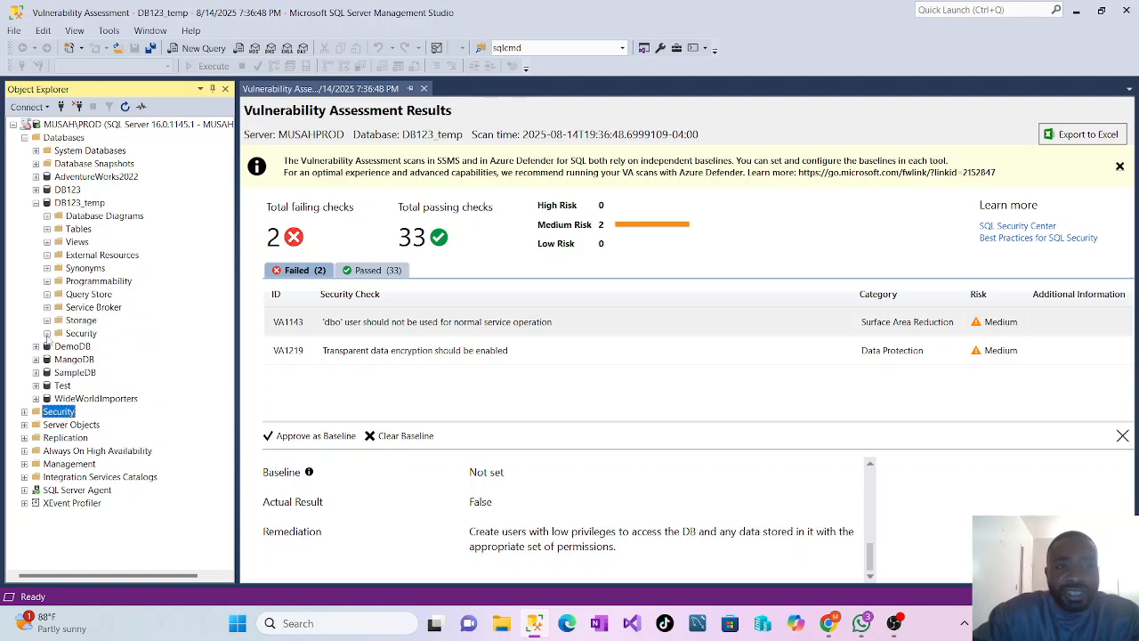
{"action": "left_click", "coordinate": [47, 335]}
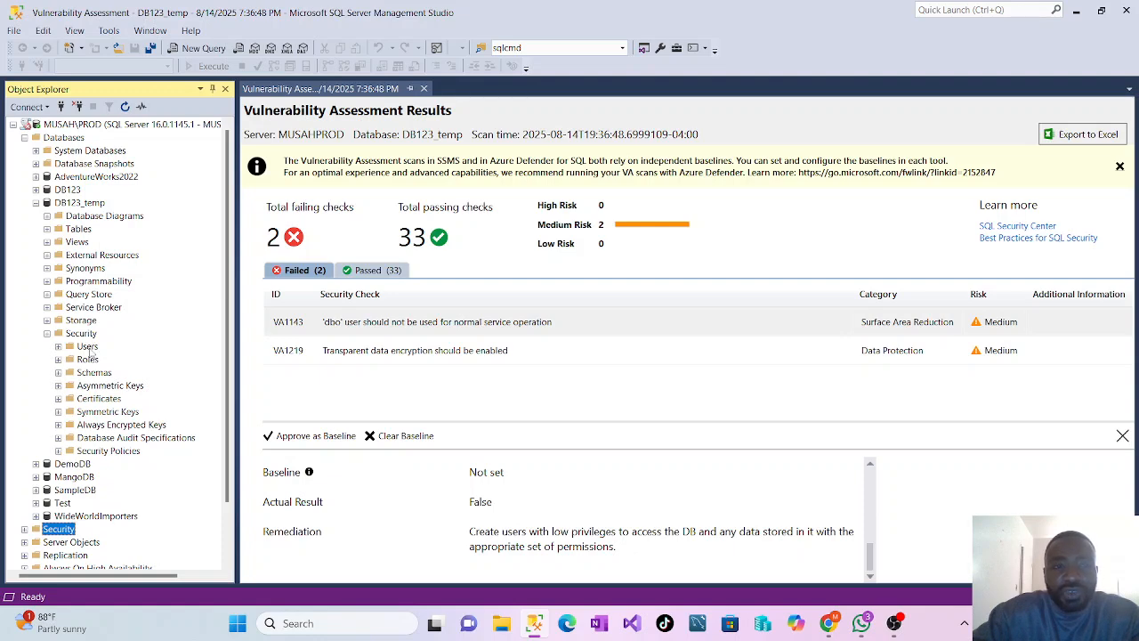
{"action": "right_click", "coordinate": [88, 347]}
{"action": "left_click", "coordinate": [141, 356]}
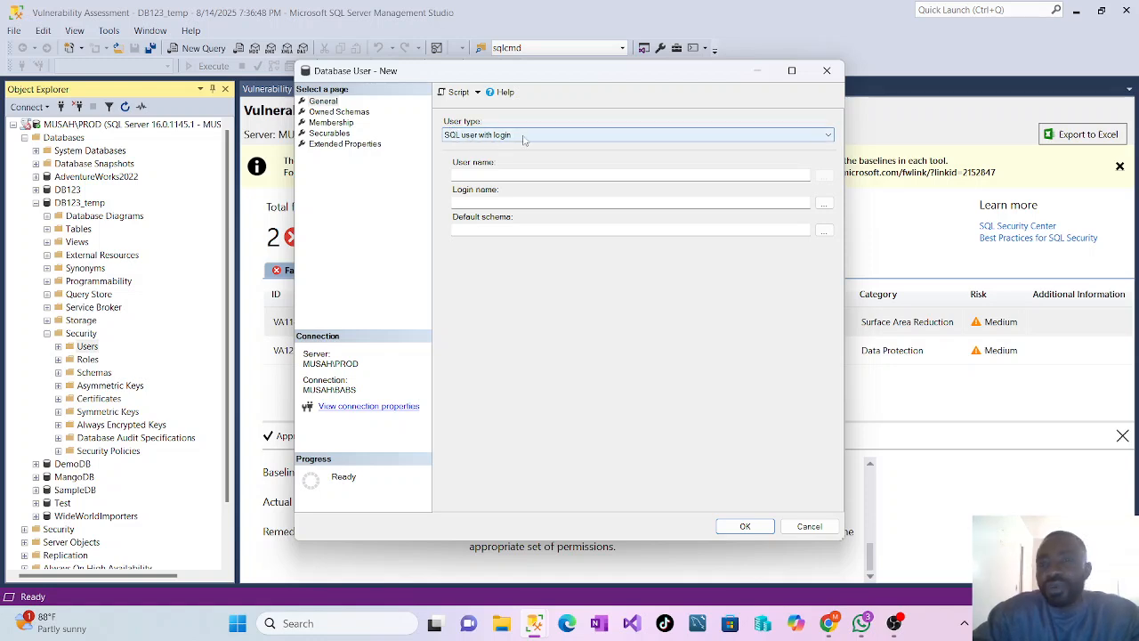
{"action": "left_click", "coordinate": [475, 175]}
{"action": "type", "text": "Mary"}
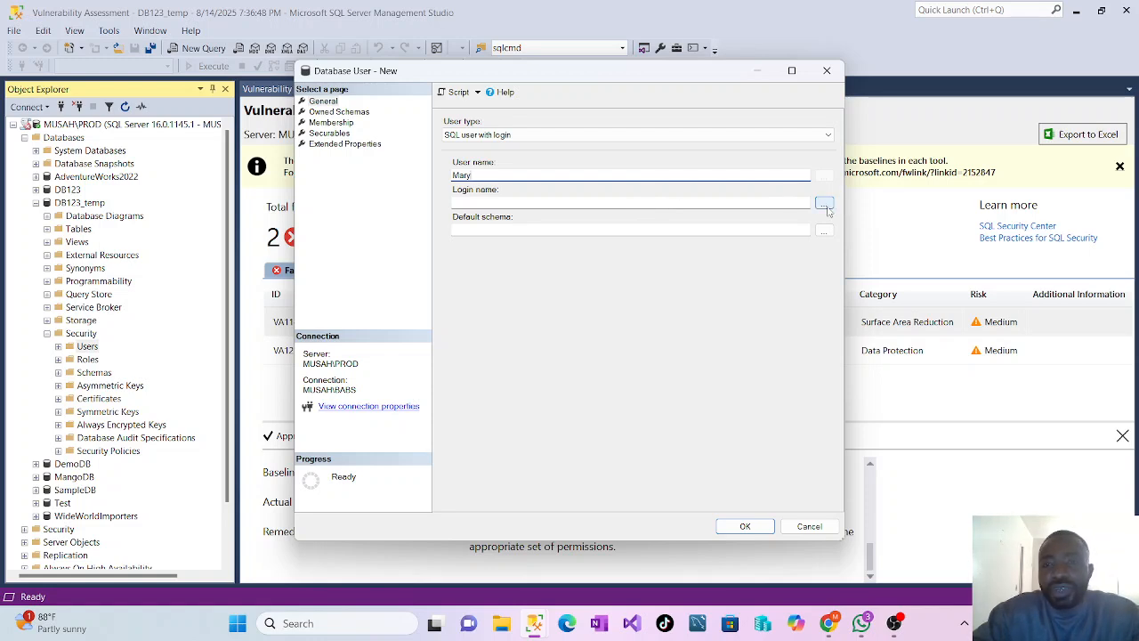
Find the newly created SQL login by its name, verify the name, and assign it to the new database user
{"action": "left_click", "coordinate": [824, 204]}
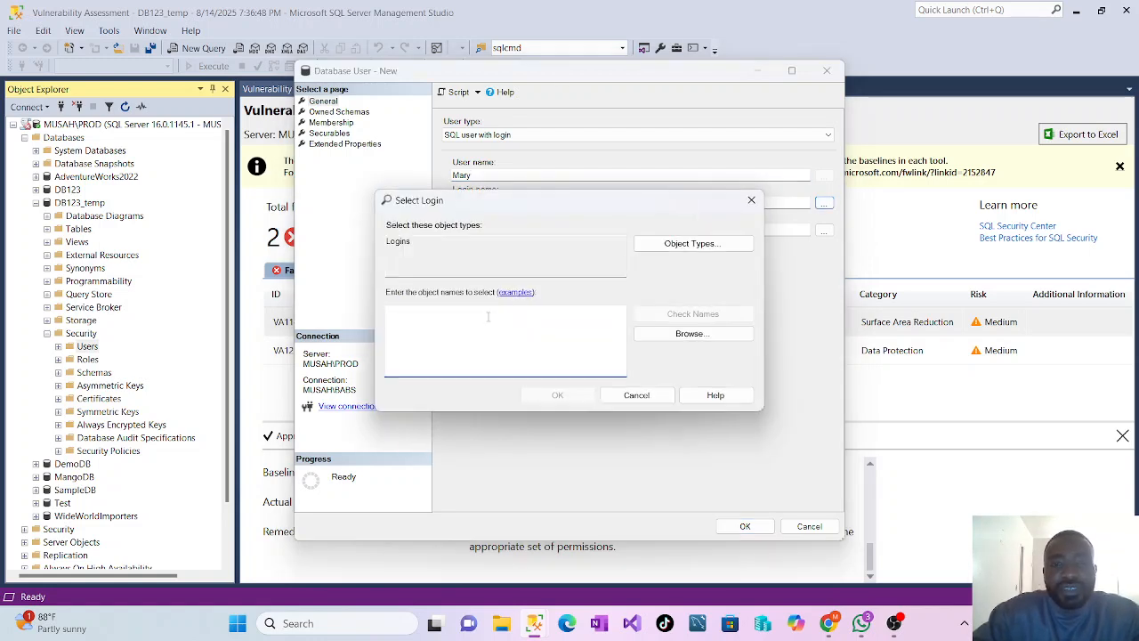
{"action": "type", "text": "Mar"}
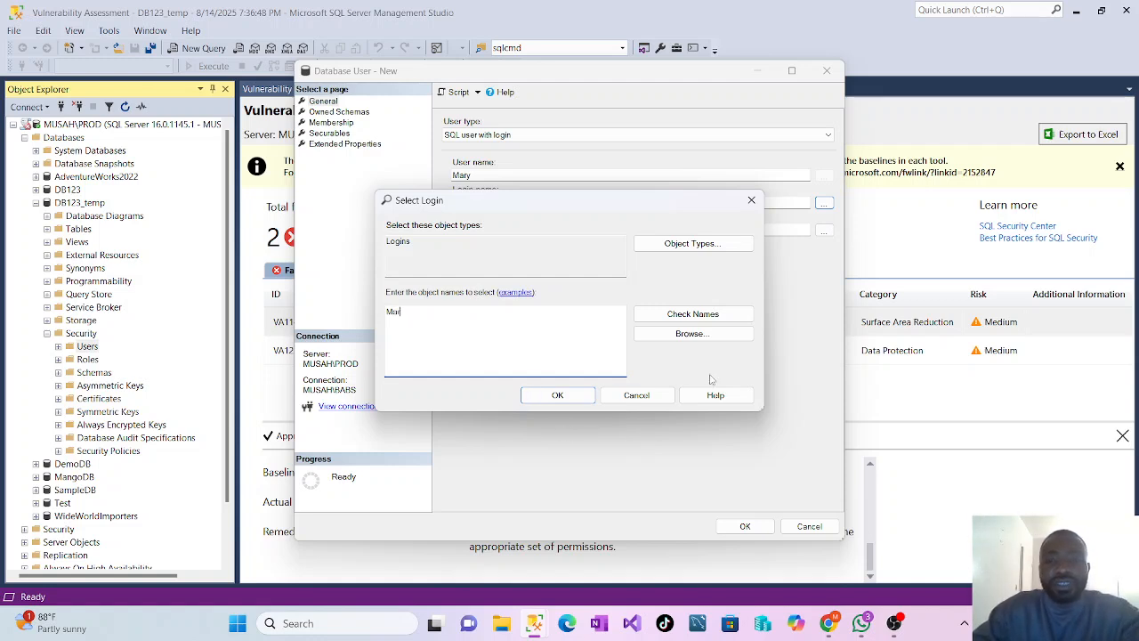
{"action": "key", "text": "BackSpace"}
{"action": "key", "text": "BackSpace"}
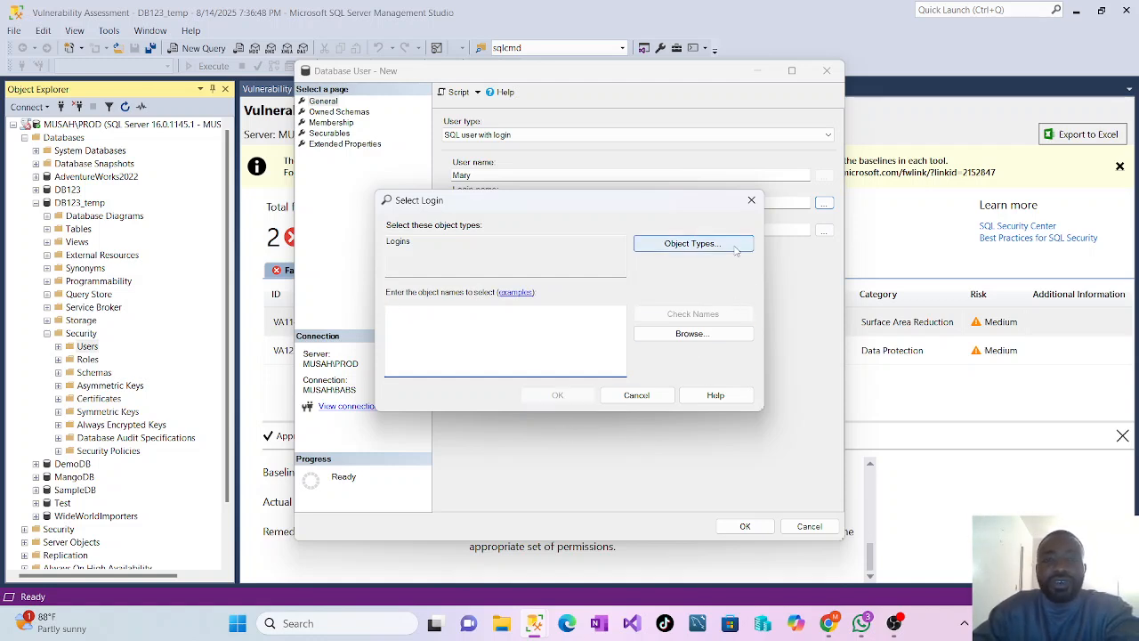
{"action": "left_click", "coordinate": [702, 245]}
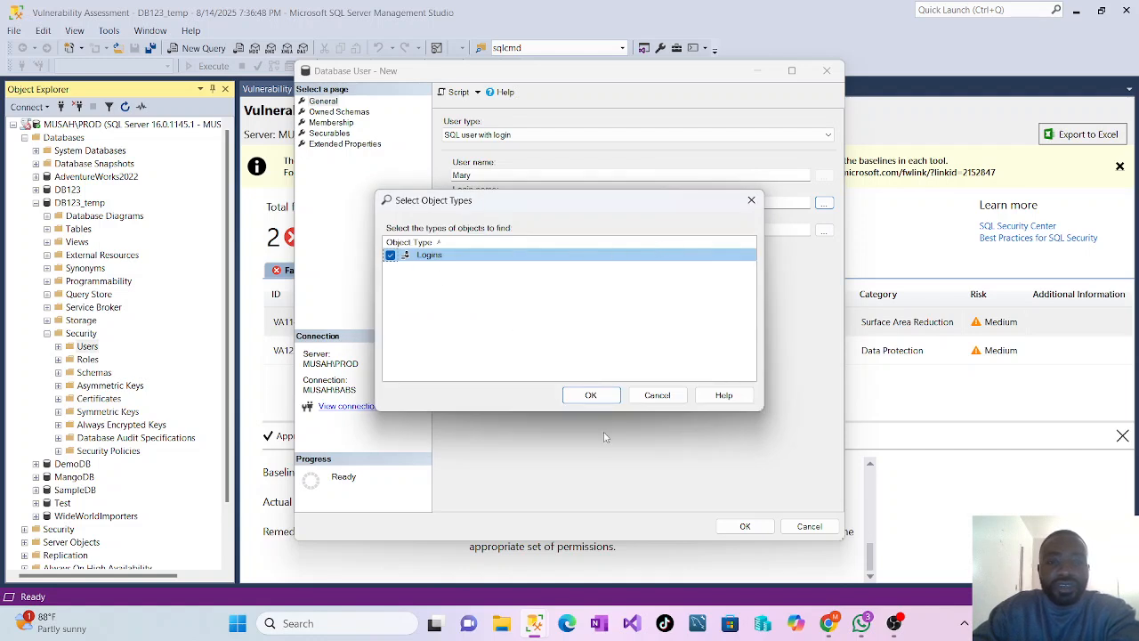
{"action": "left_click", "coordinate": [590, 394]}
{"action": "left_click", "coordinate": [422, 311]}
{"action": "type", "text": "Mary"}
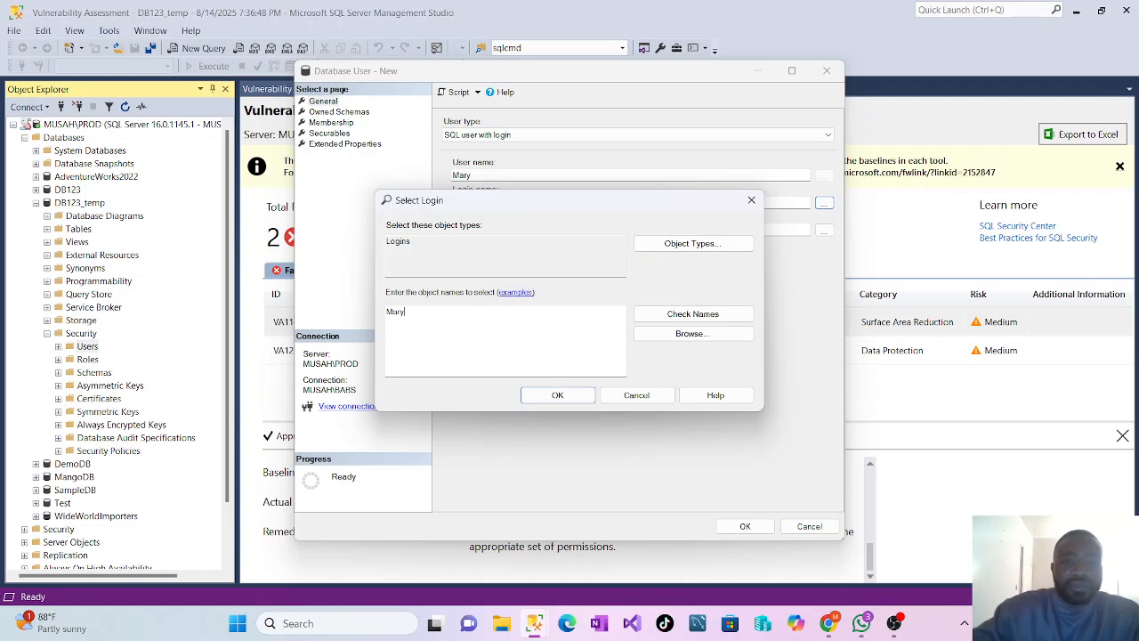
{"action": "left_click", "coordinate": [685, 314]}
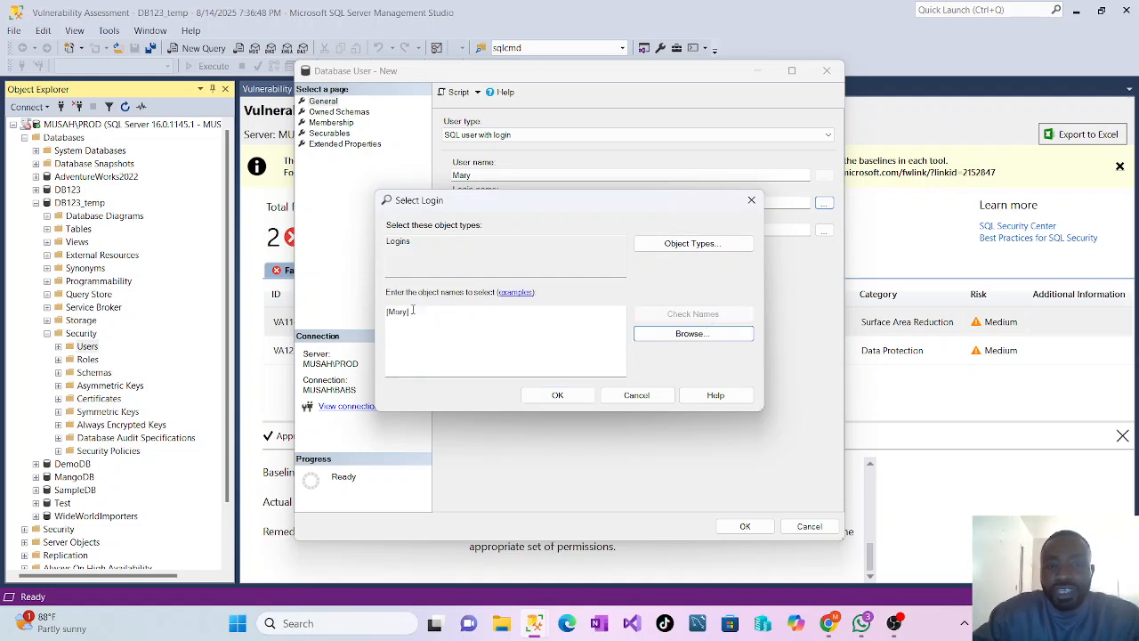
{"action": "left_click", "coordinate": [552, 396]}
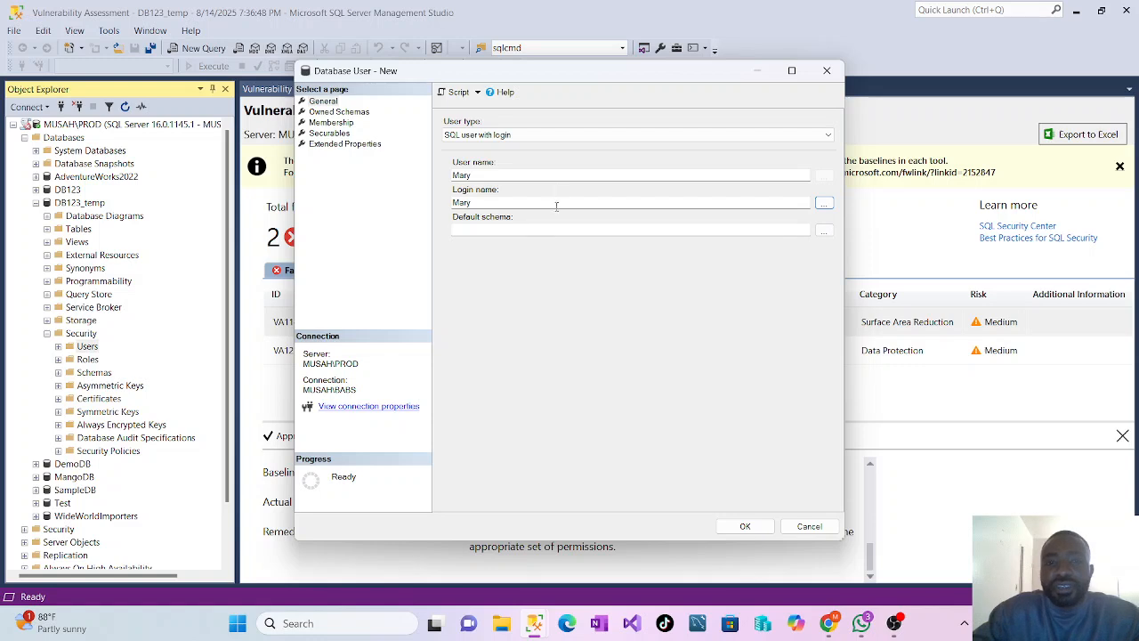
Set the new user's default schema to db_datareader and create the user
{"action": "left_click", "coordinate": [823, 232]}
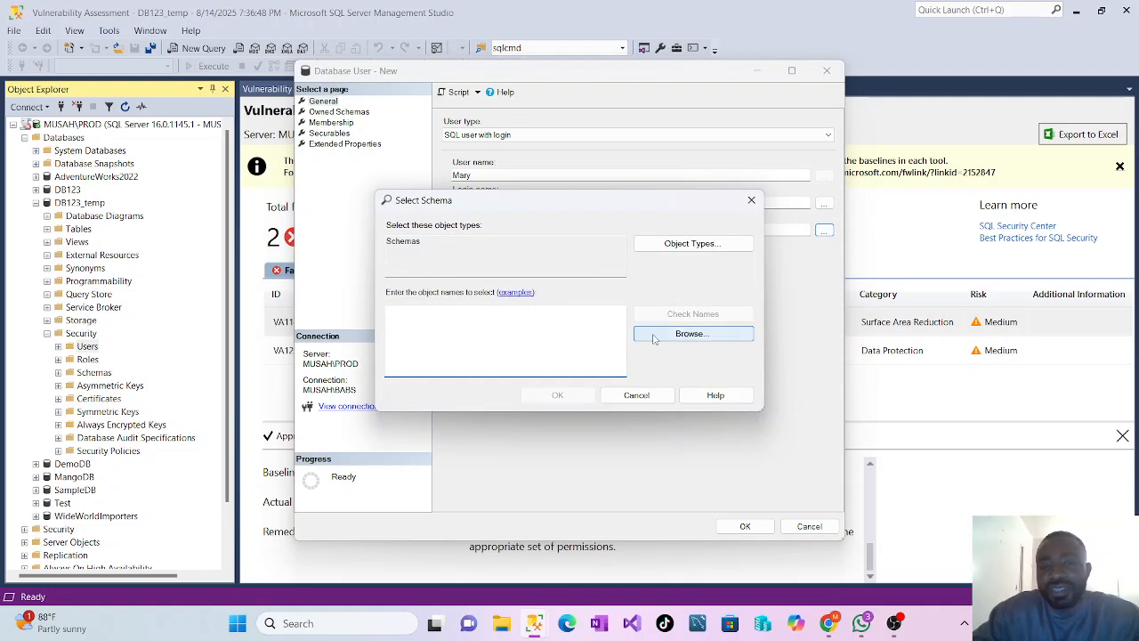
{"action": "left_click", "coordinate": [680, 333]}
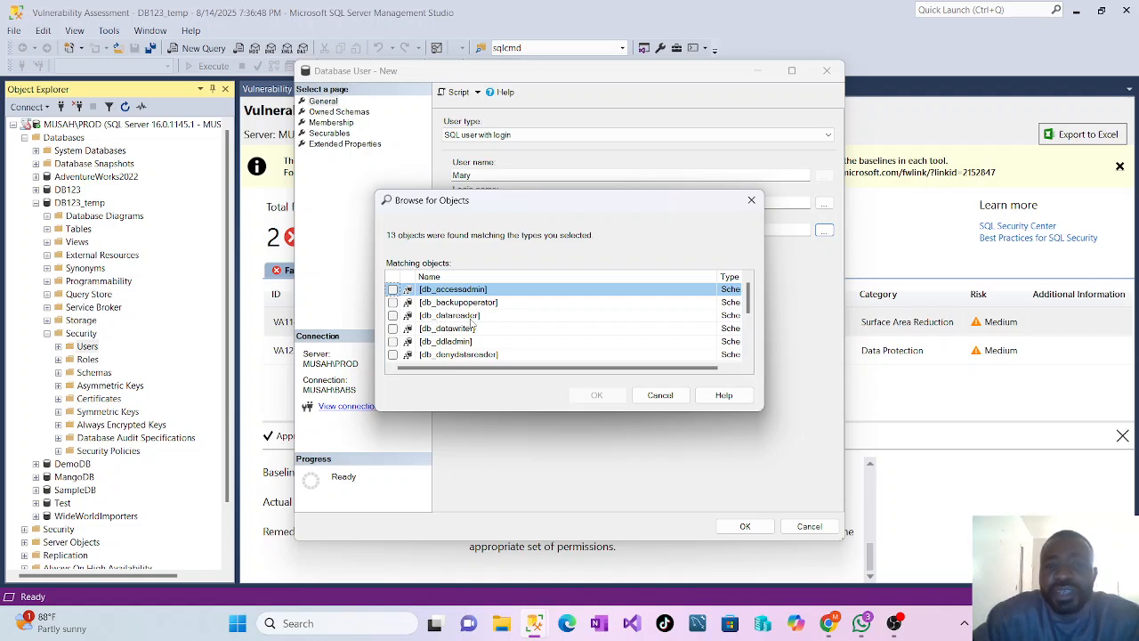
{"action": "left_click", "coordinate": [393, 316]}
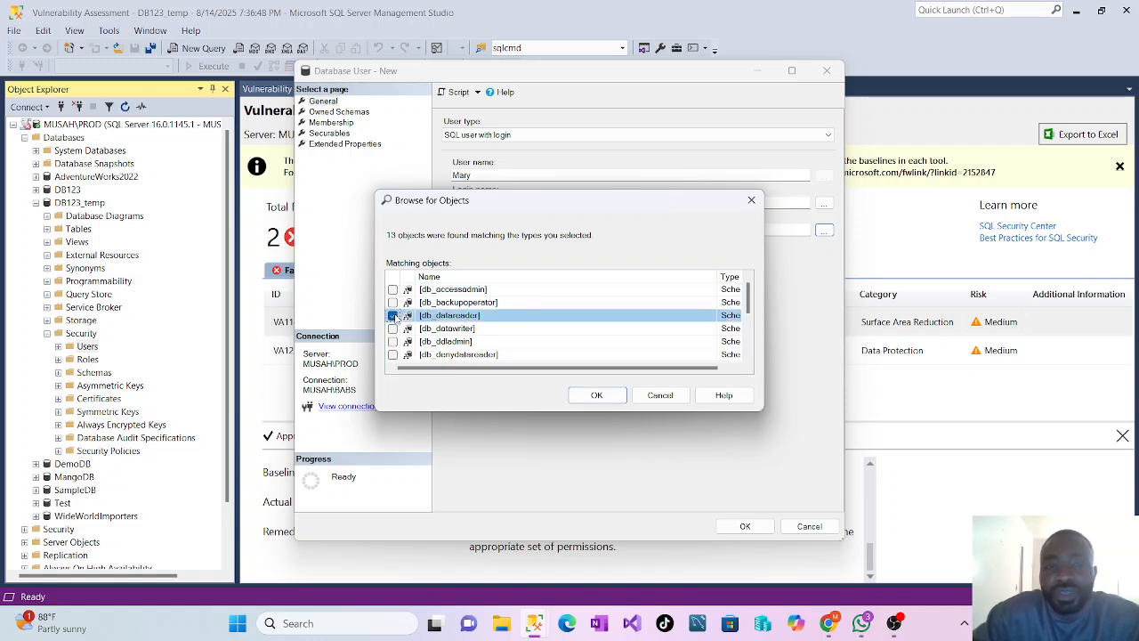
{"action": "left_click", "coordinate": [596, 395]}
{"action": "left_click", "coordinate": [562, 397]}
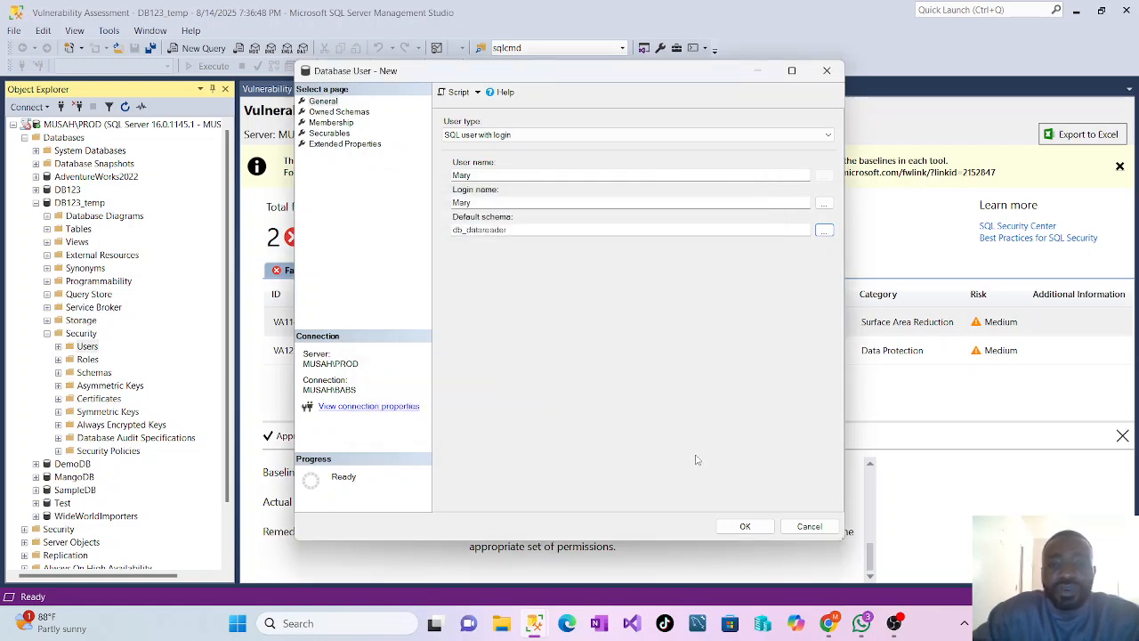
{"action": "left_click", "coordinate": [744, 526]}
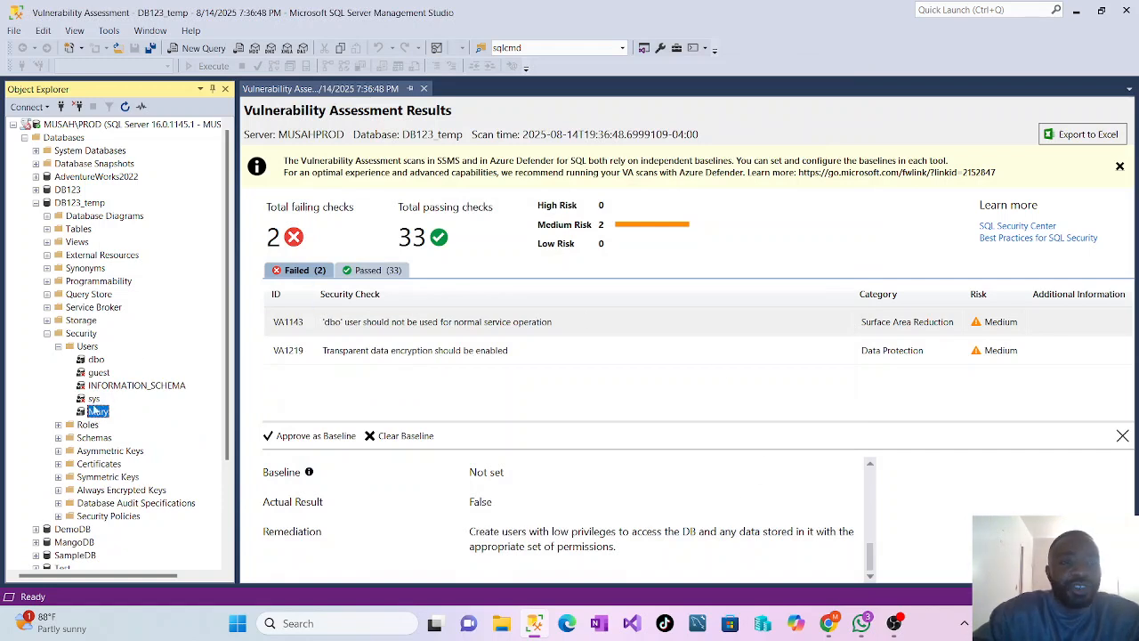
Collapse the DB123_temp database and rescan it for vulnerabilities, saving the scan in the desktop's New folder (3)
{"action": "left_click", "coordinate": [57, 346]}
{"action": "left_click", "coordinate": [46, 333]}
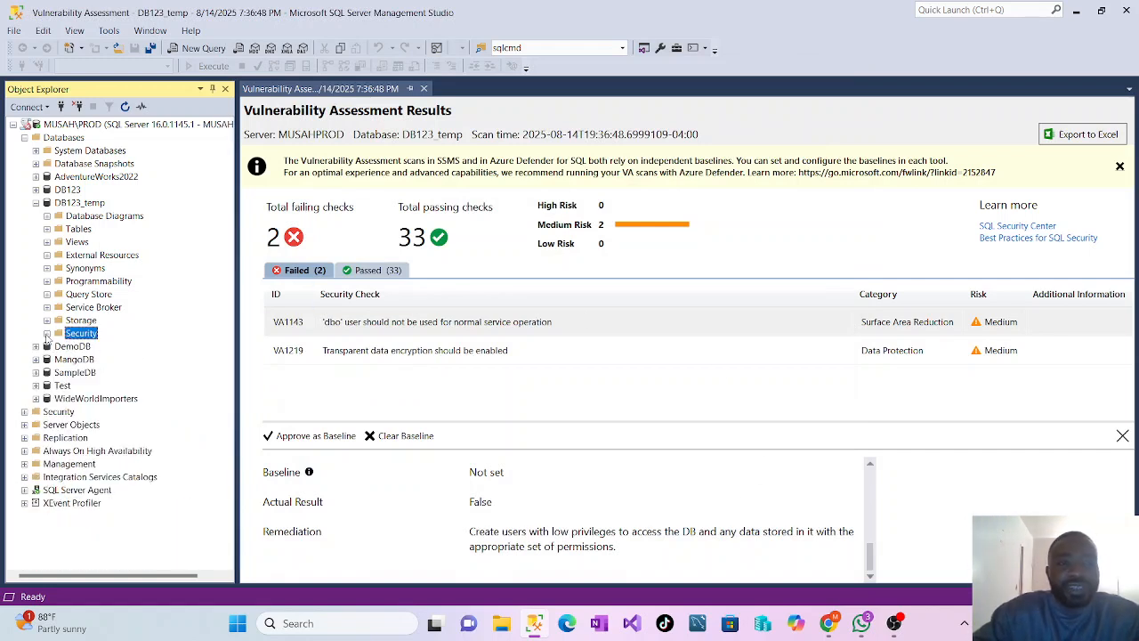
{"action": "left_click", "coordinate": [36, 203]}
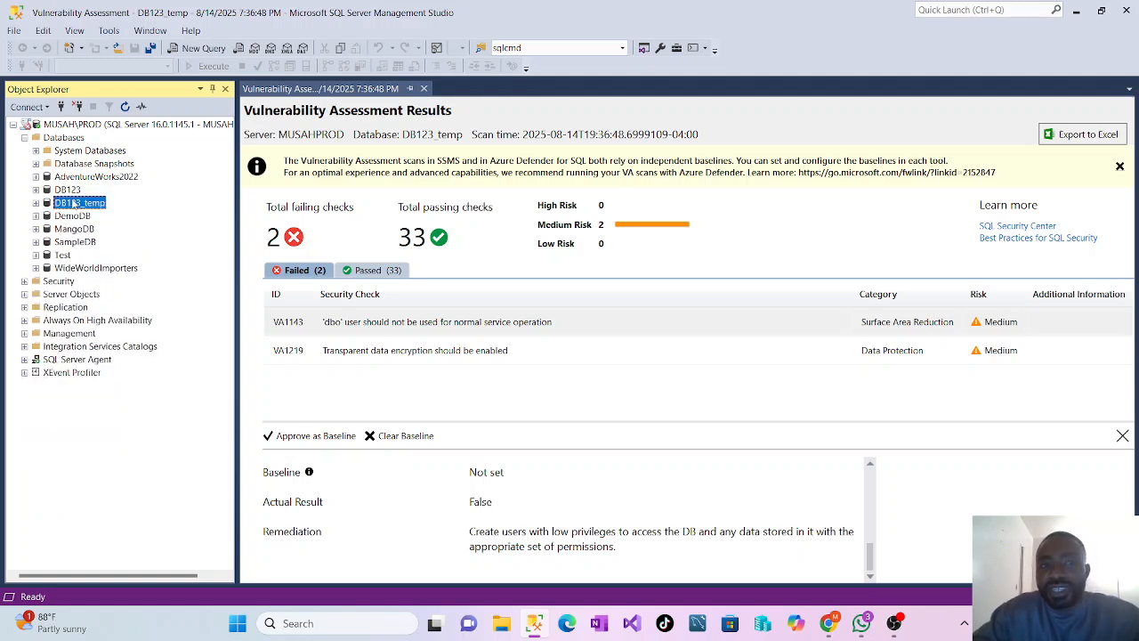
{"action": "right_click", "coordinate": [75, 205]}
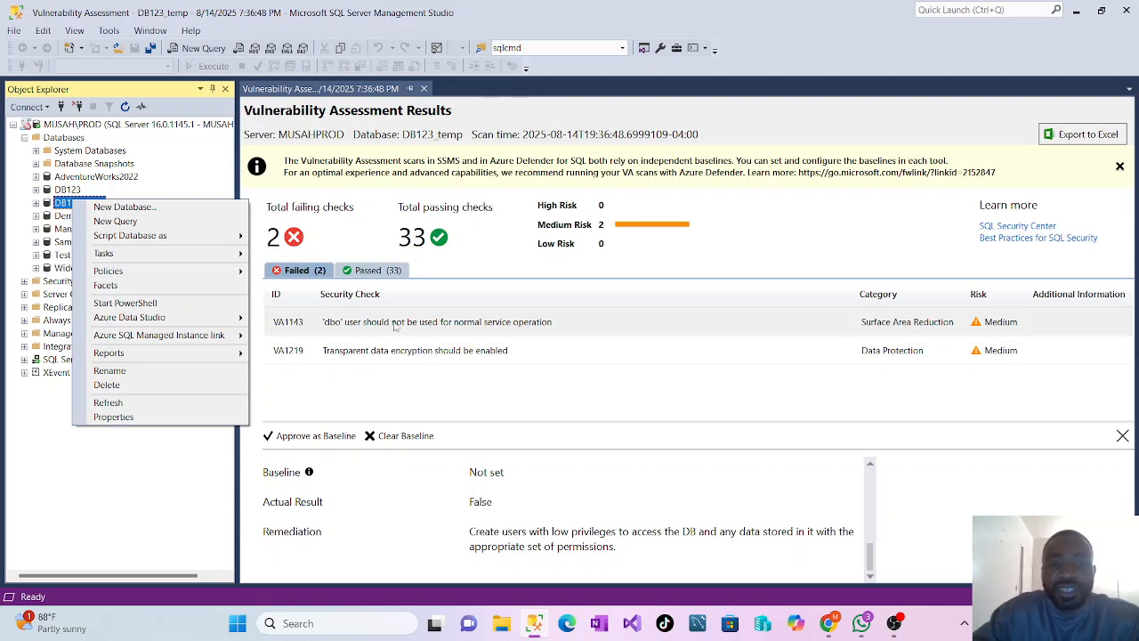
{"action": "mouse_move", "coordinate": [133, 256]}
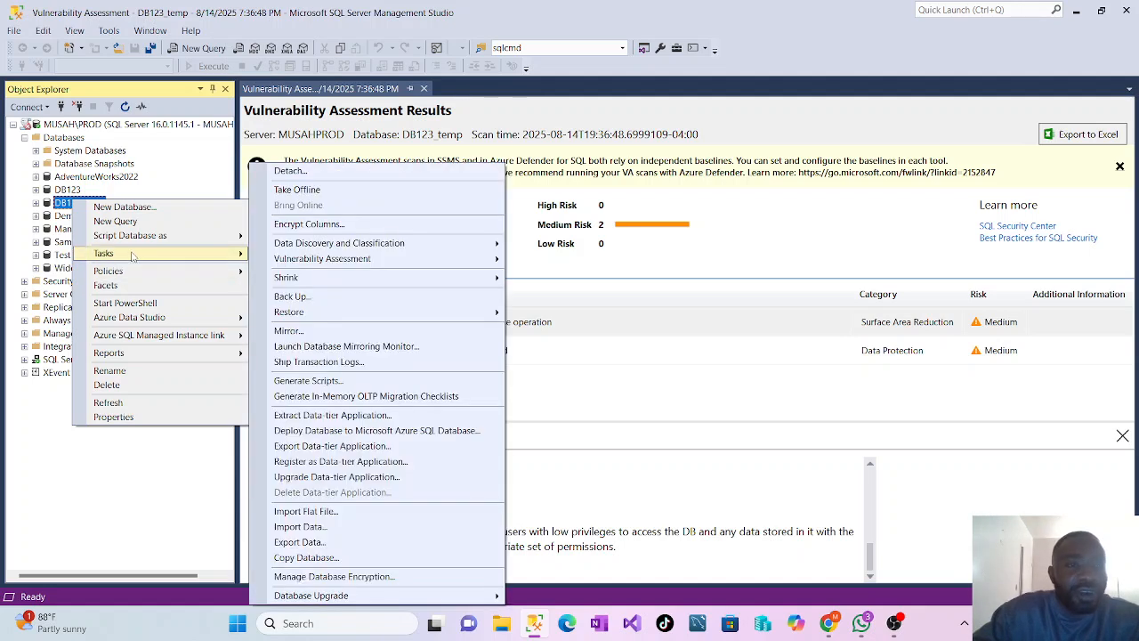
{"action": "mouse_move", "coordinate": [343, 261]}
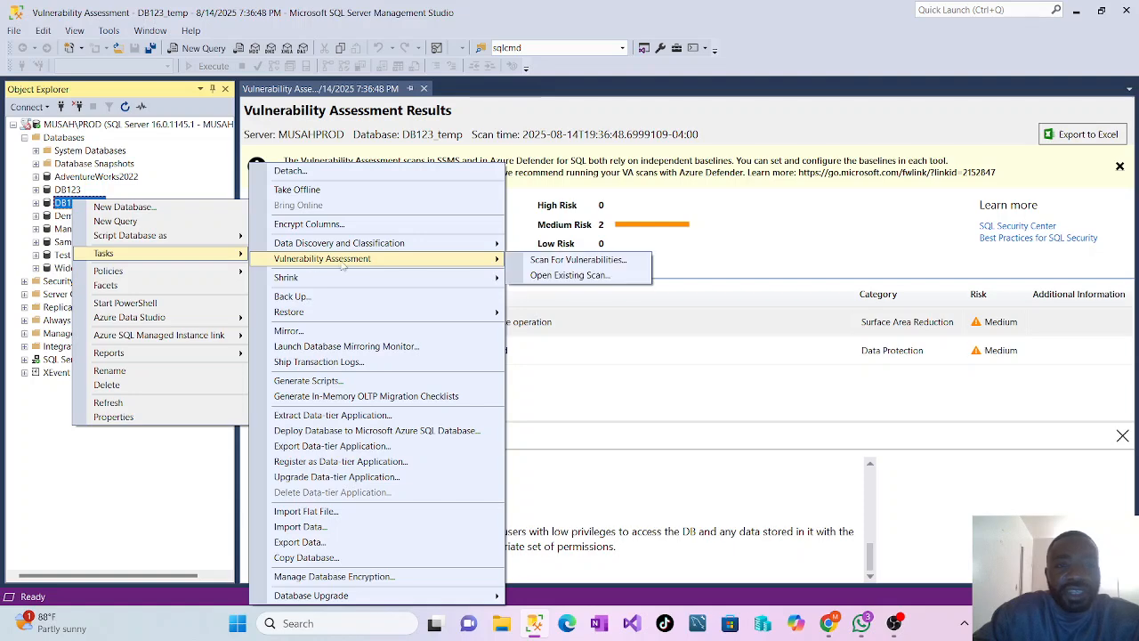
{"action": "left_click", "coordinate": [577, 264]}
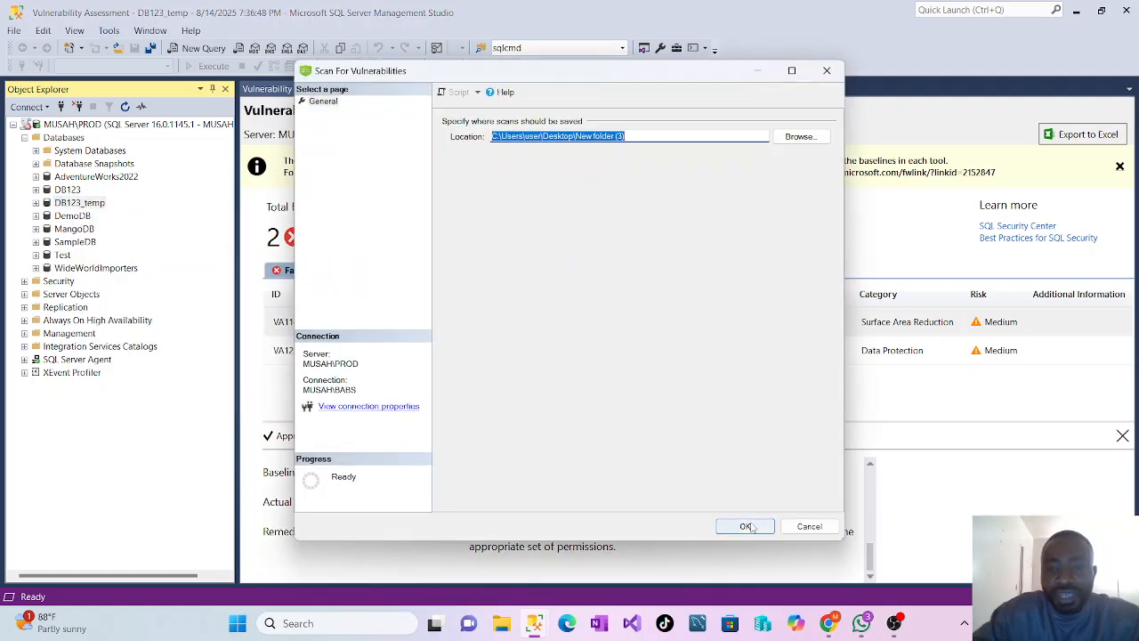
{"action": "left_click", "coordinate": [752, 527]}
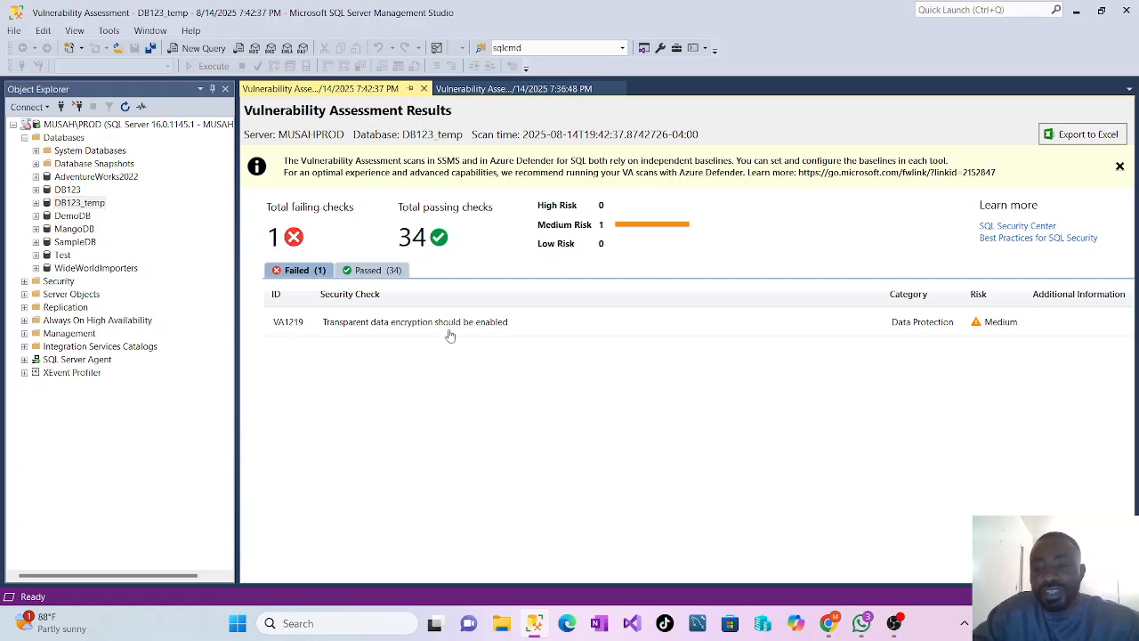
{"action": "left_click", "coordinate": [893, 622]}
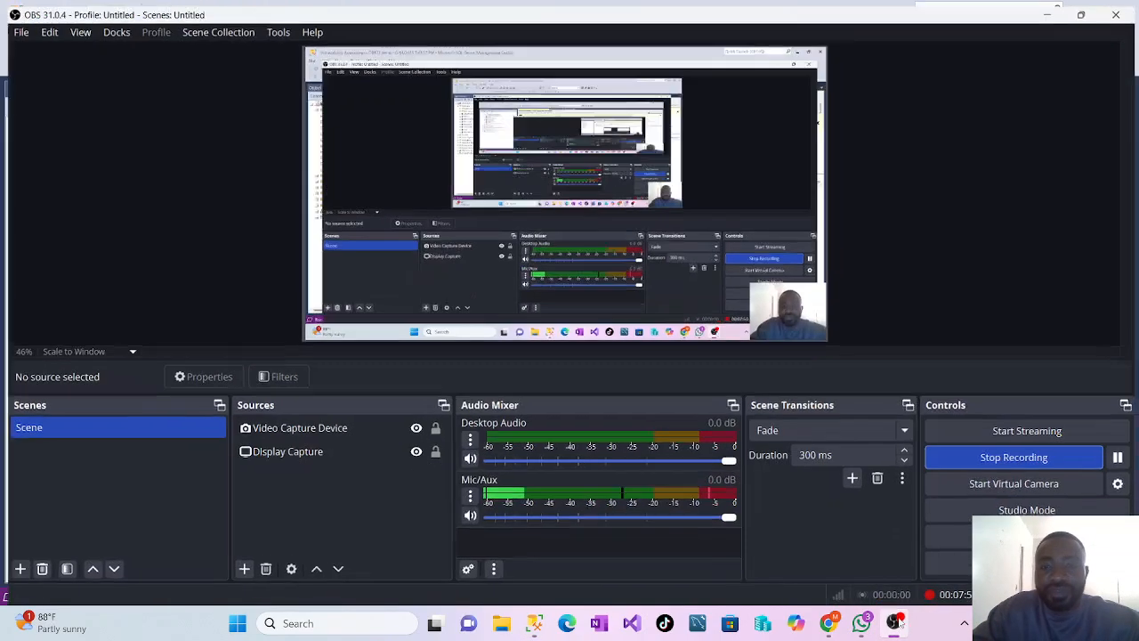